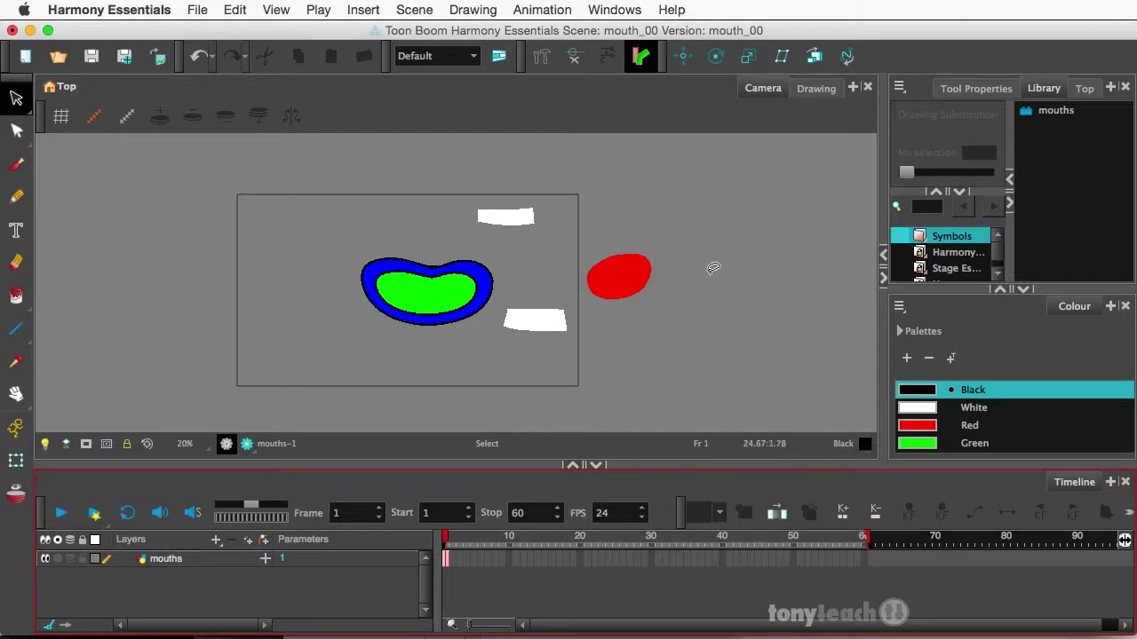
Open the mouths library symbol for editing.
{"action": "left_click", "coordinate": [1032, 113]}
{"action": "right_click", "coordinate": [1030, 119]}
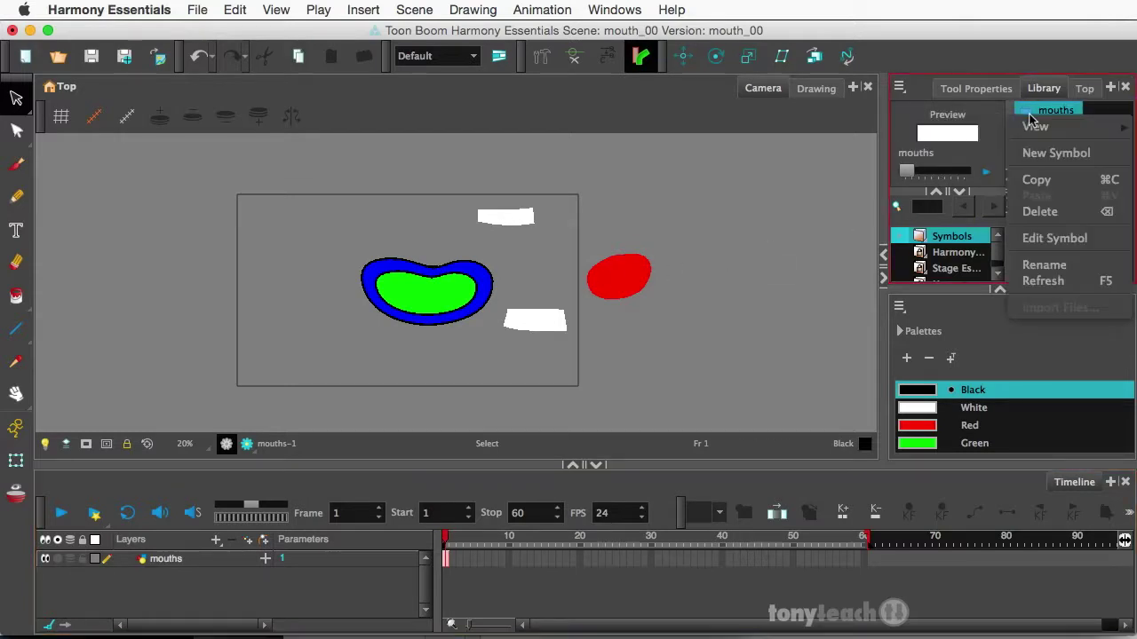
{"action": "left_click", "coordinate": [1052, 238]}
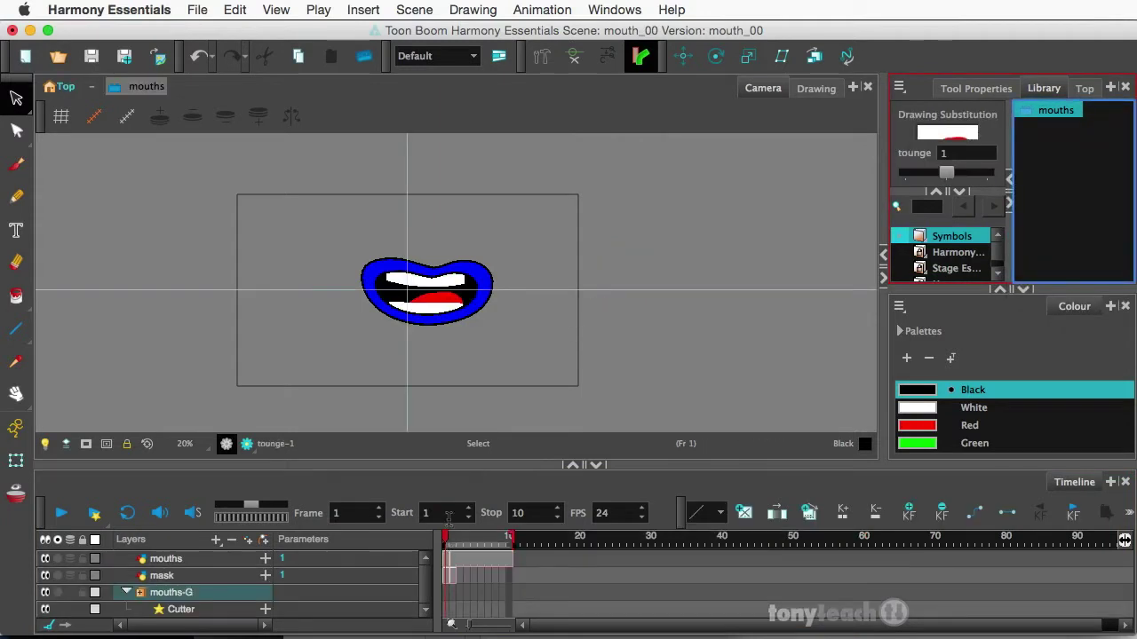
{"action": "scroll", "coordinate": [444, 308], "scroll_direction": "up", "scroll_amount": 3}
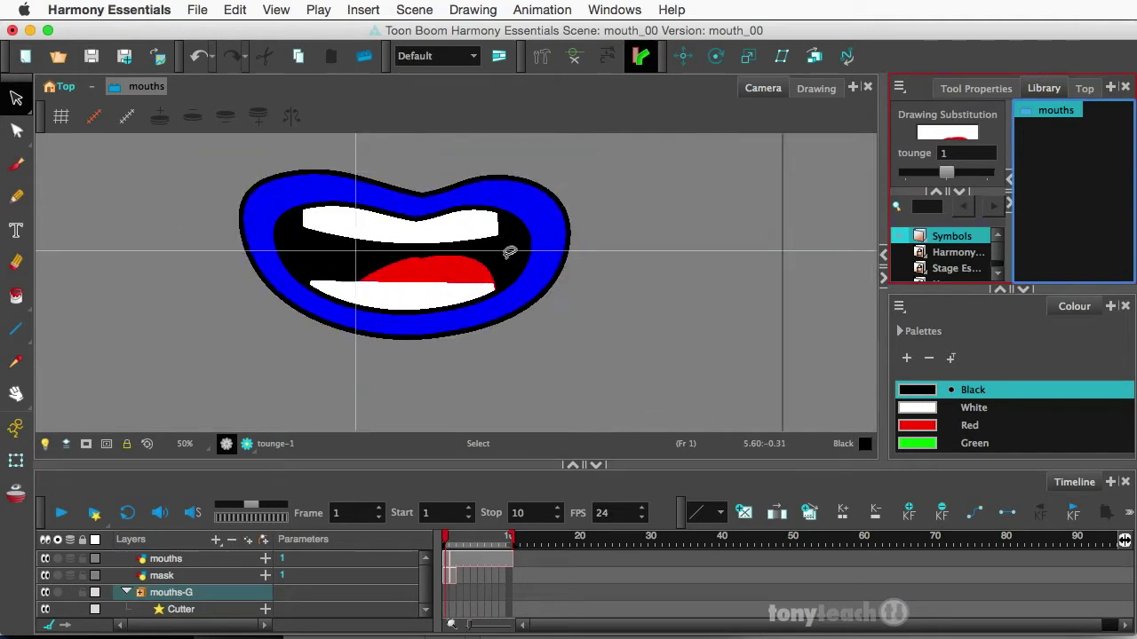
Inspect the symbol's tongue, bottom teeth and mouths-G parts, showing the tongue moves separately.
{"action": "left_click", "coordinate": [421, 228]}
{"action": "left_click", "coordinate": [403, 283]}
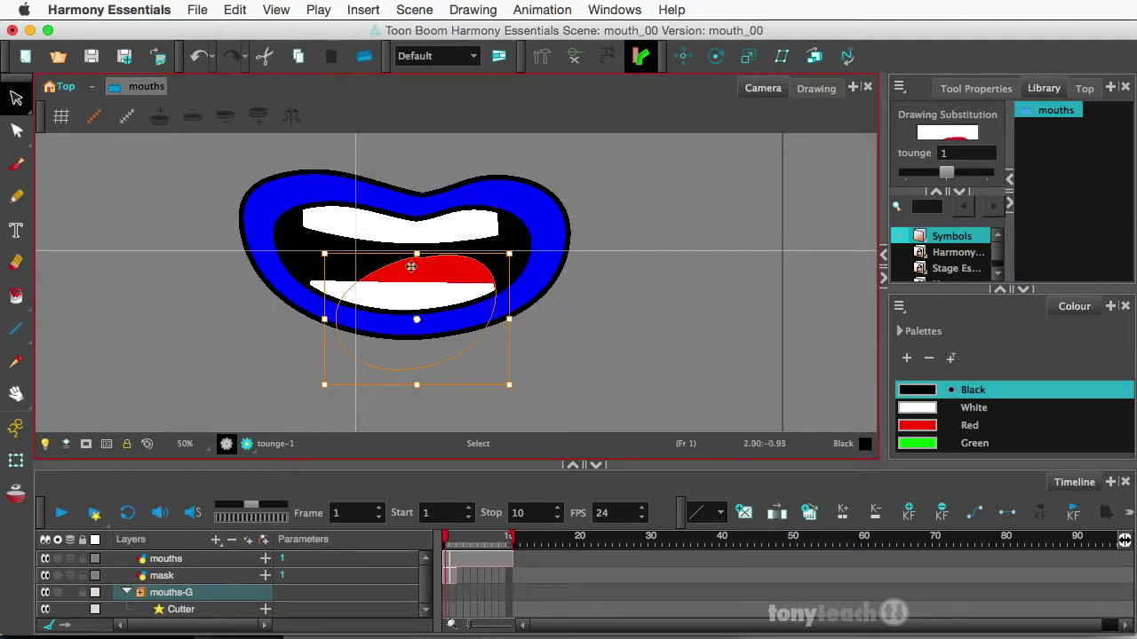
{"action": "left_click", "coordinate": [409, 288]}
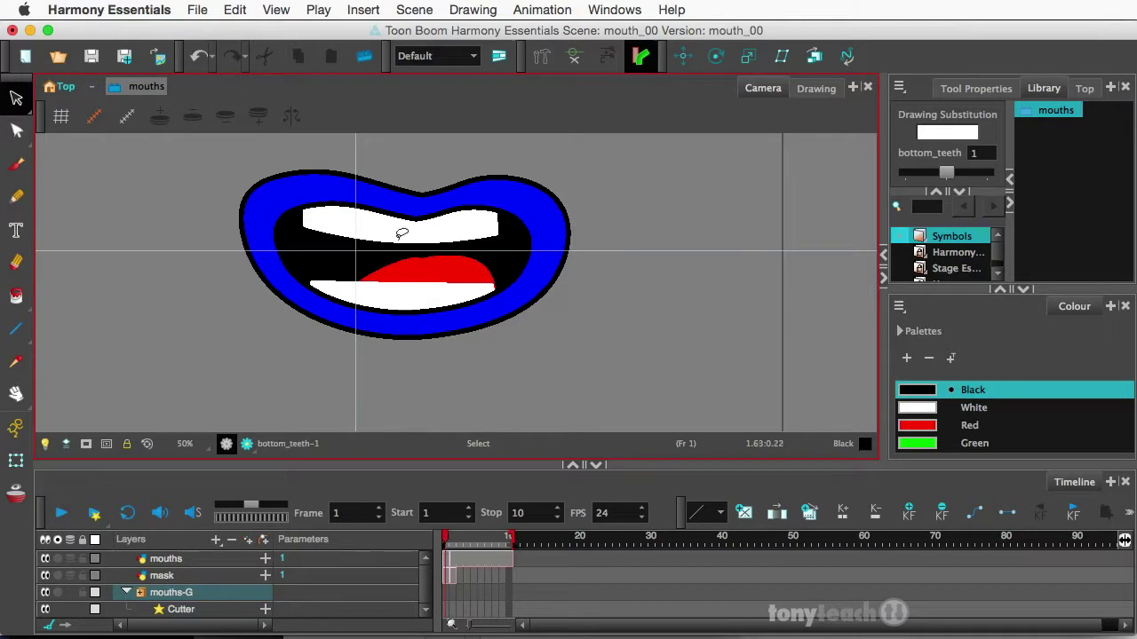
{"action": "left_click", "coordinate": [380, 292]}
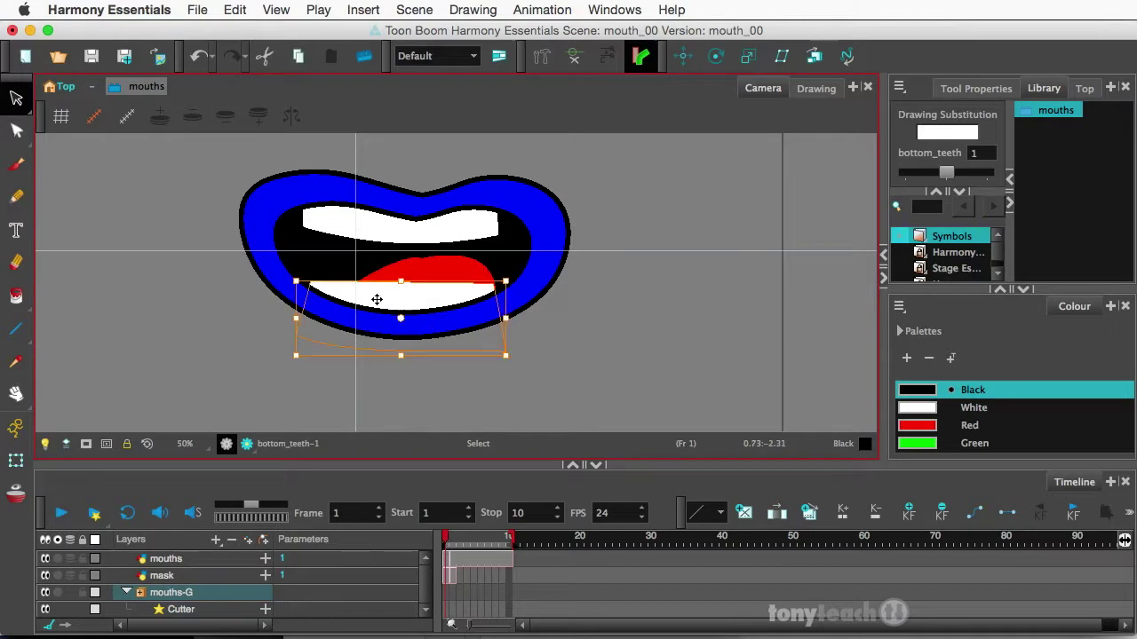
{"action": "left_click", "coordinate": [393, 304]}
{"action": "left_click", "coordinate": [401, 330]}
{"action": "left_click", "coordinate": [401, 236]}
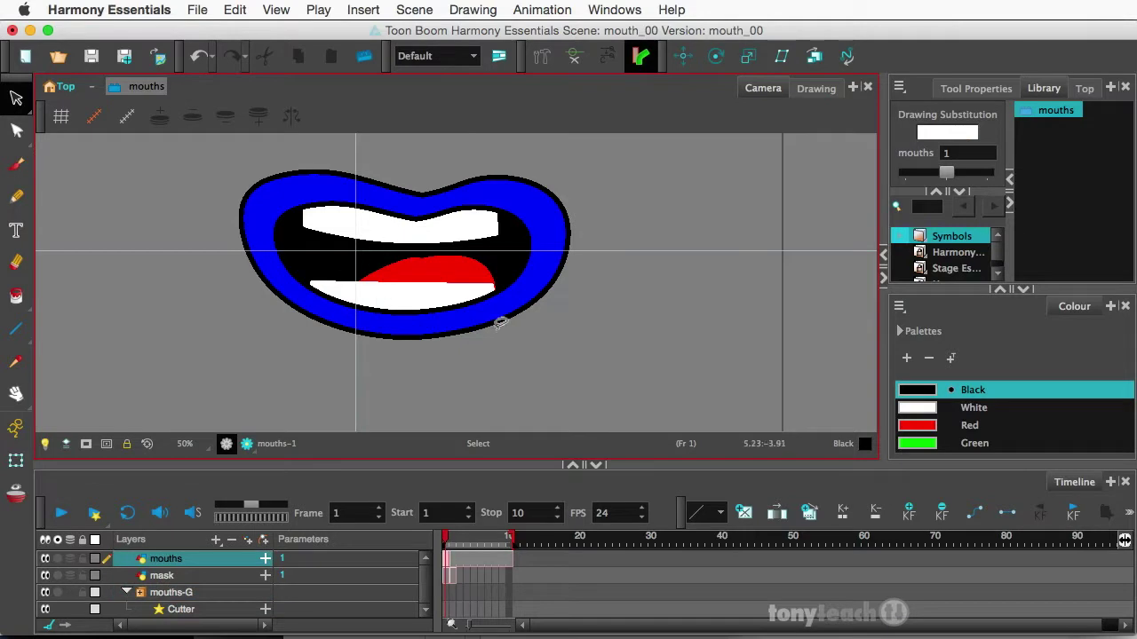
{"action": "left_click", "coordinate": [425, 280]}
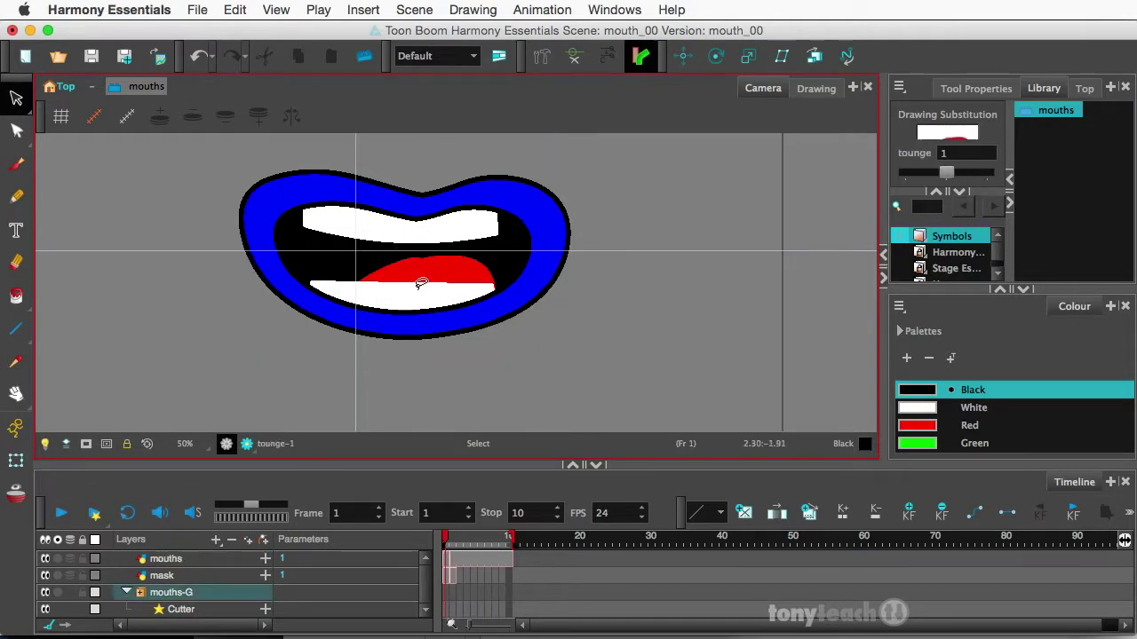
{"action": "left_click", "coordinate": [421, 282]}
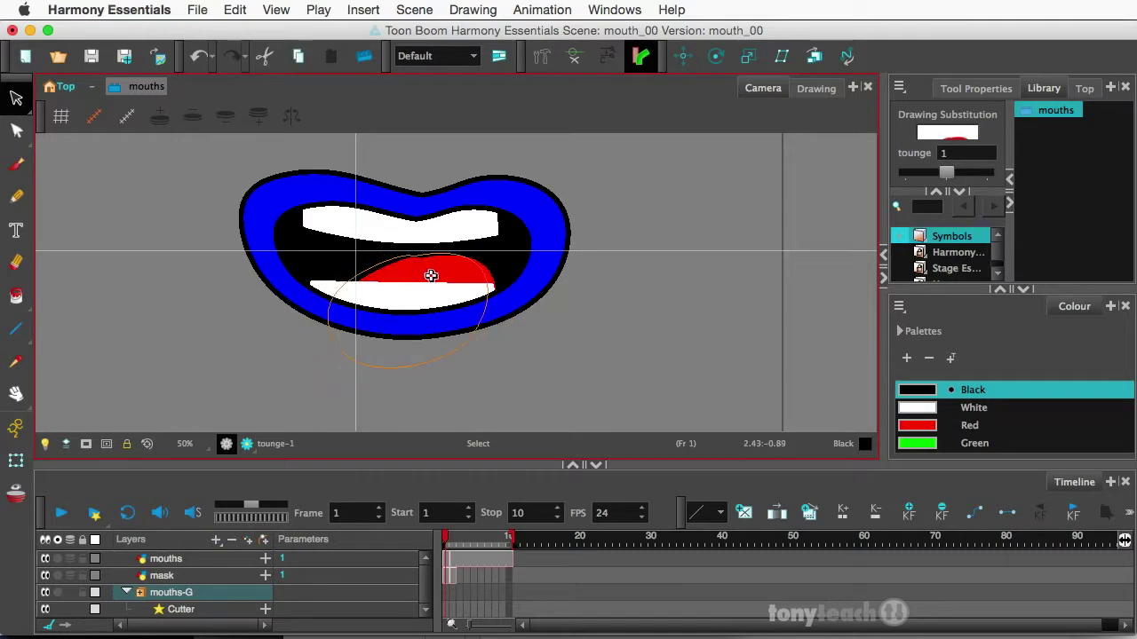
{"action": "left_click", "coordinate": [431, 276]}
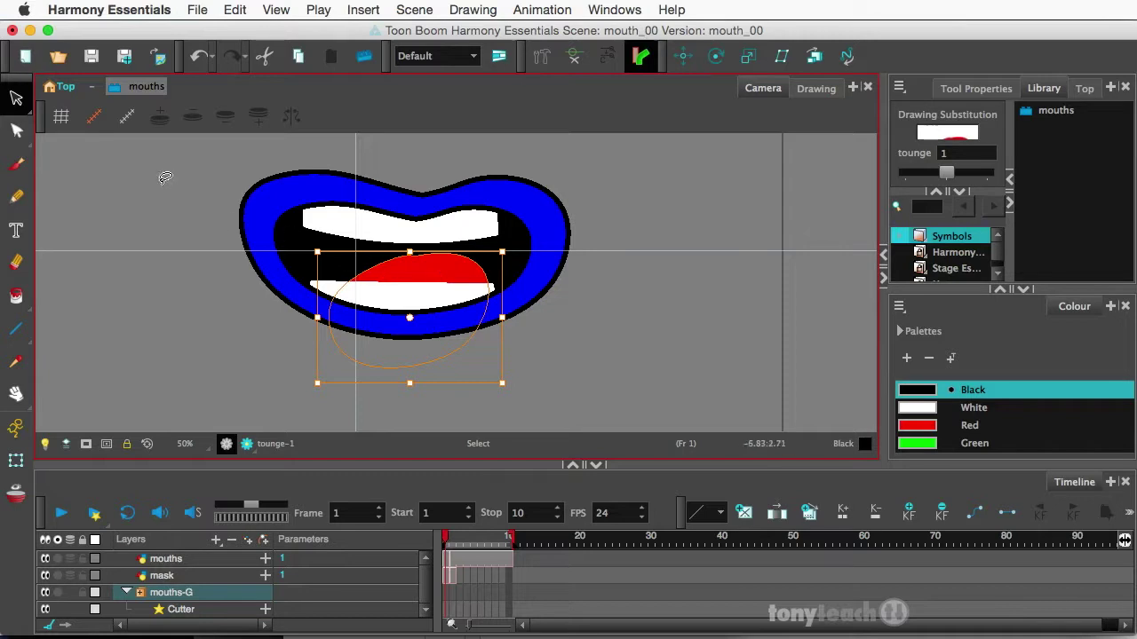
Back in the top scene, delete the upper white teeth shape.
{"action": "left_click", "coordinate": [66, 86]}
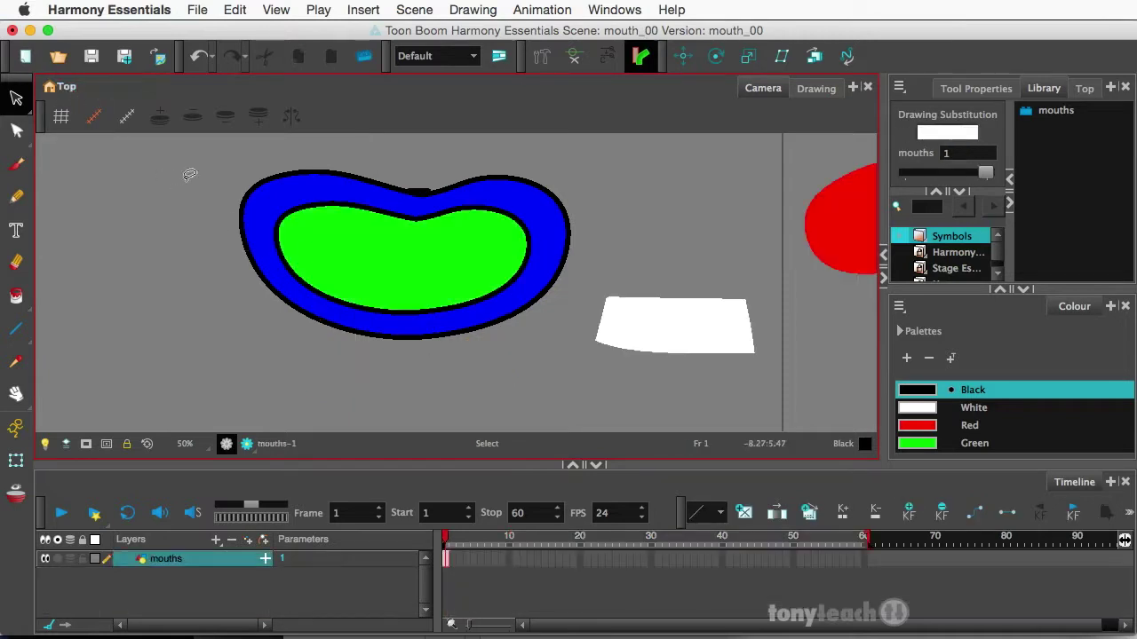
{"action": "scroll", "coordinate": [440, 286], "scroll_direction": "down", "scroll_amount": 3}
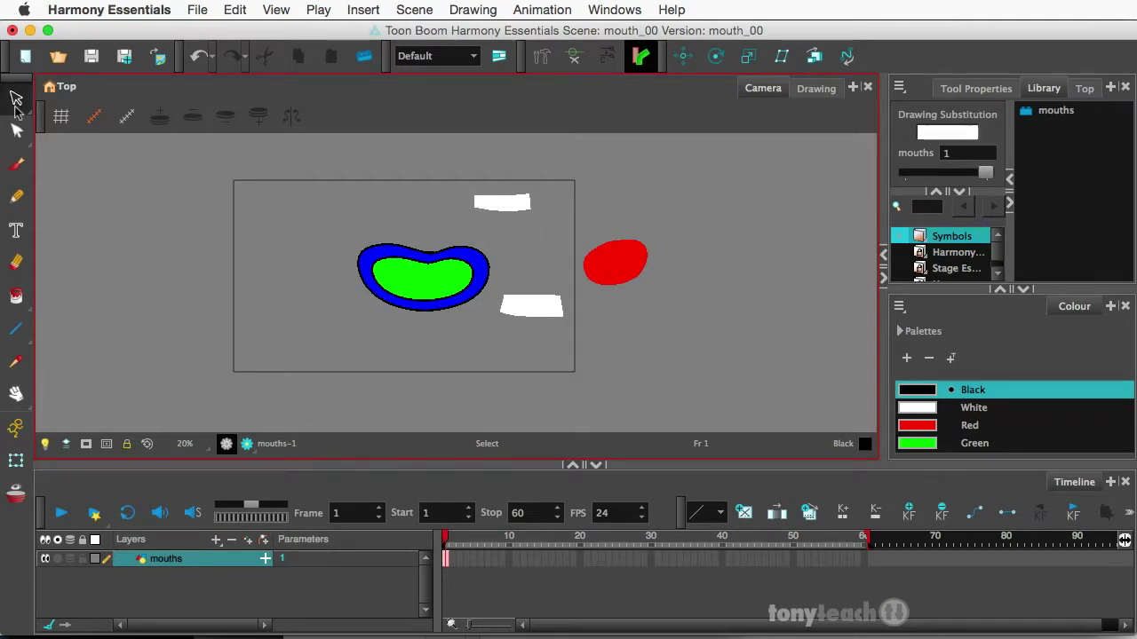
{"action": "left_click", "coordinate": [16, 100]}
{"action": "left_click", "coordinate": [546, 163]}
{"action": "mouse_move", "coordinate": [546, 163]}
{"action": "left_mouse_down"}
{"action": "mouse_move", "coordinate": [520, 178]}
{"action": "mouse_move", "coordinate": [616, 323]}
{"action": "mouse_move", "coordinate": [609, 208]}
{"action": "mouse_move", "coordinate": [568, 169]}
{"action": "left_mouse_up"}
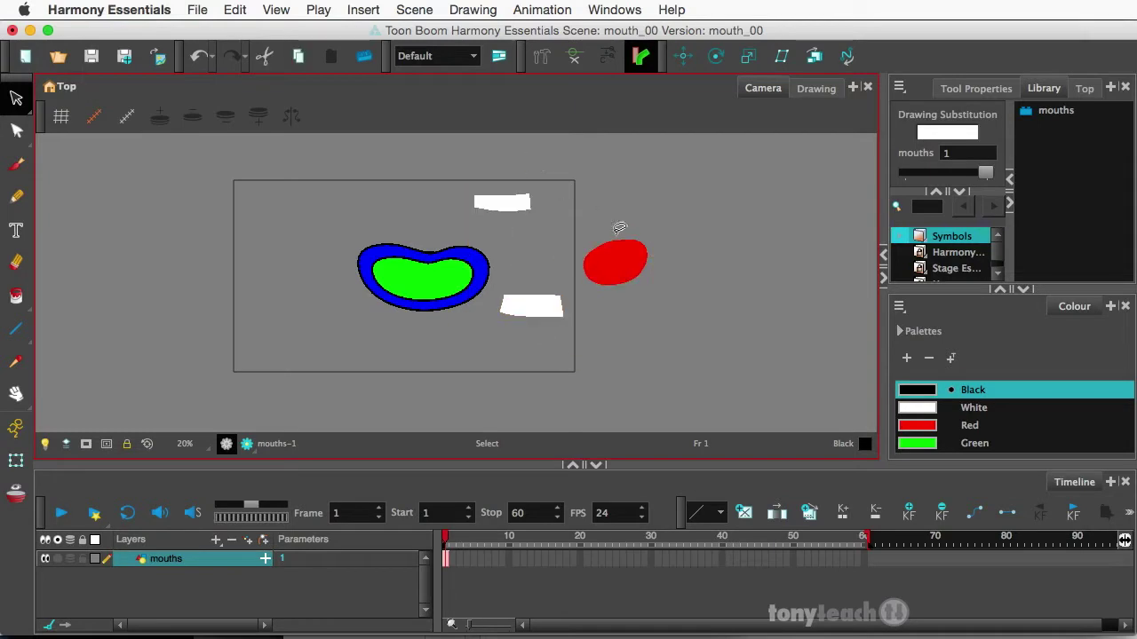
{"action": "left_click", "coordinate": [502, 206]}
{"action": "key", "text": "super+x"}
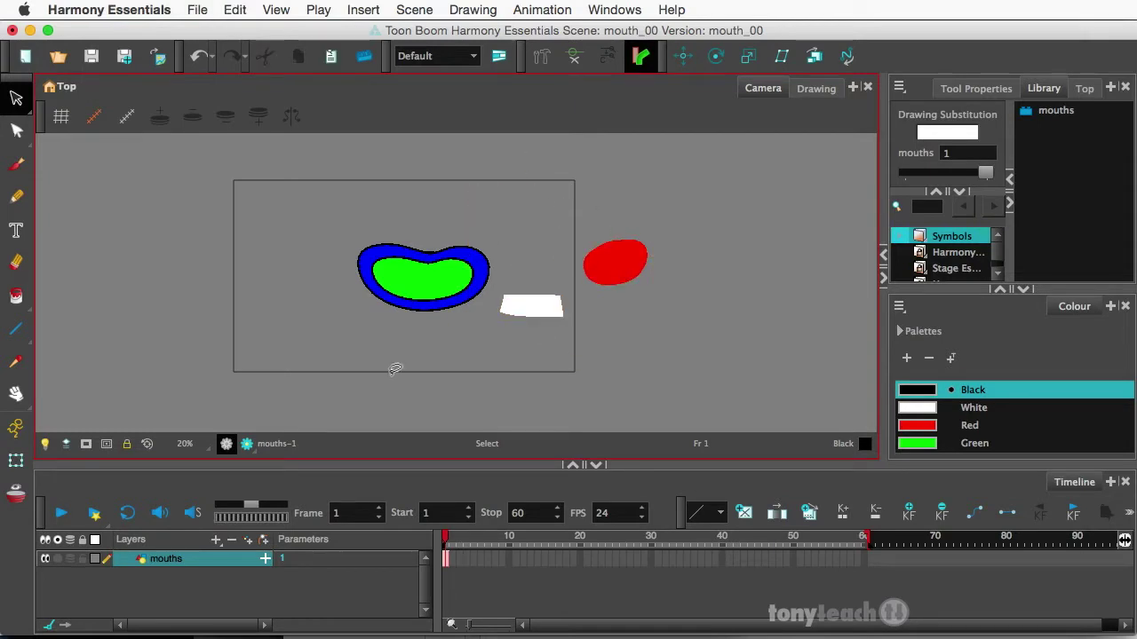
Add a new drawing layer named upr_teeth.
{"action": "left_click", "coordinate": [248, 539]}
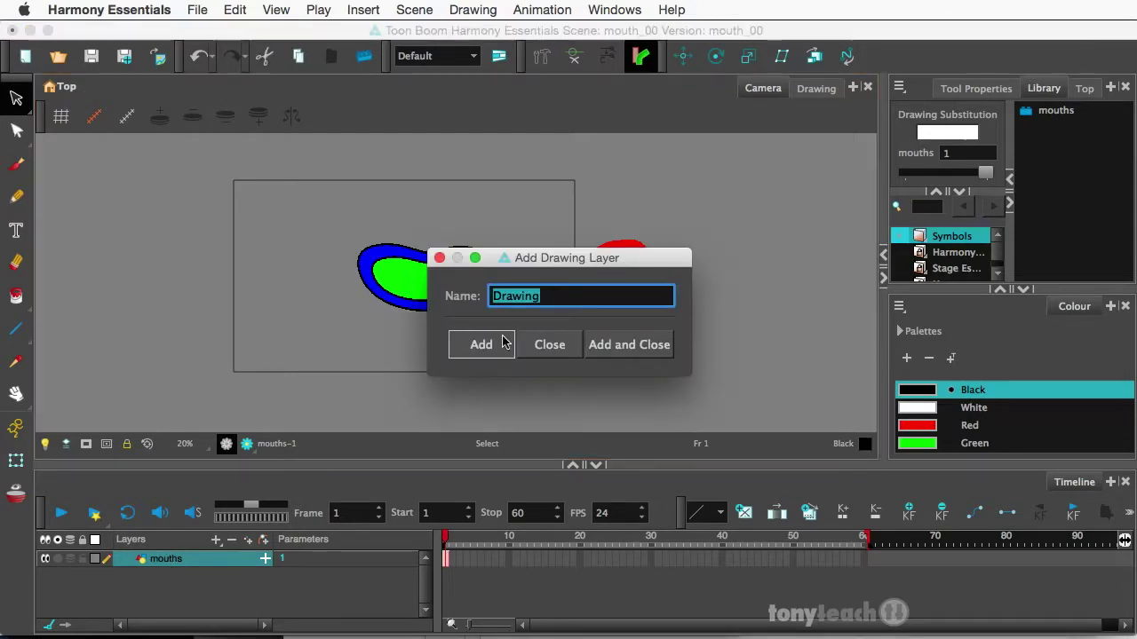
{"action": "type", "text": "upr_teeth"}
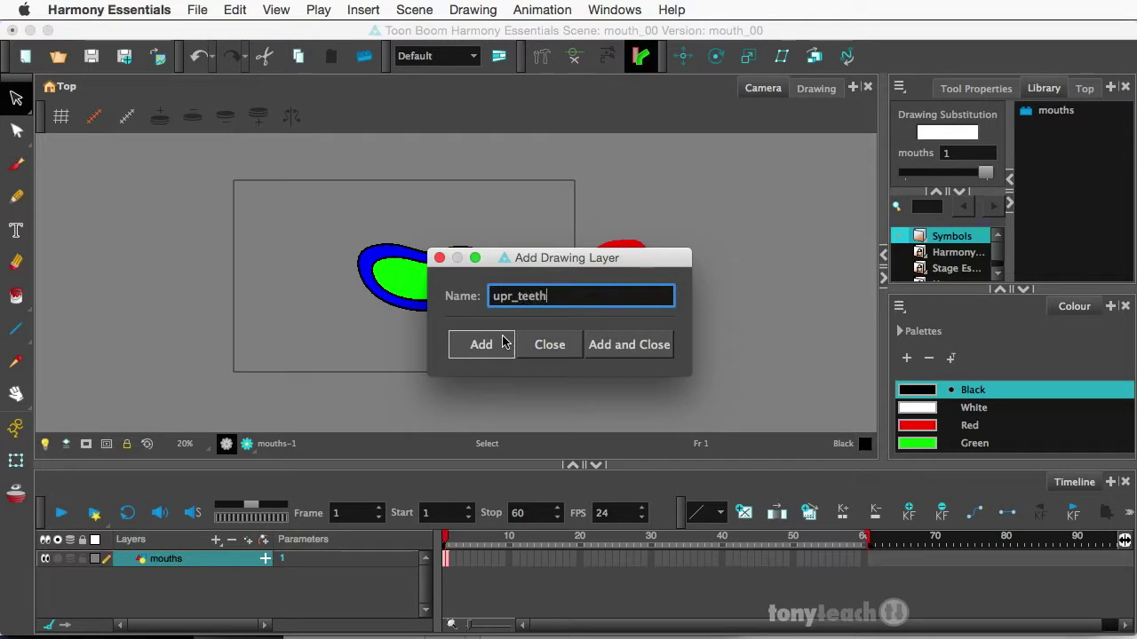
{"action": "left_click", "coordinate": [503, 342]}
{"action": "left_click", "coordinate": [498, 352]}
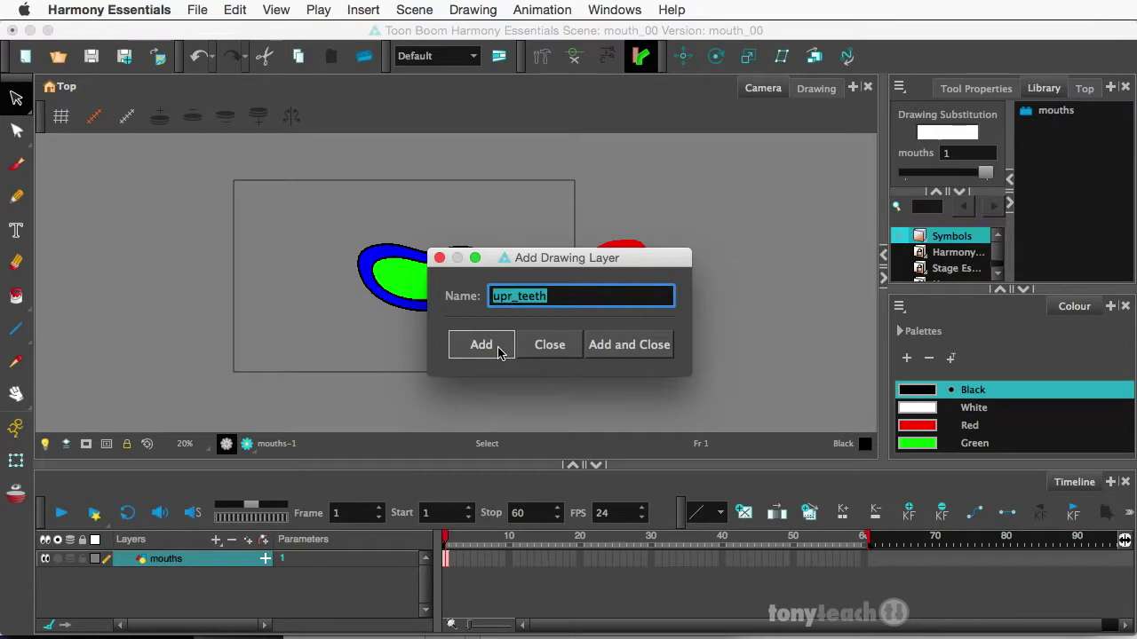
Add a lwr_teeth drawing layer and enter tongue as the next layer name.
{"action": "left_click", "coordinate": [512, 303]}
{"action": "left_click_drag", "start_coordinate": [511, 296], "coordinate": [433, 294]}
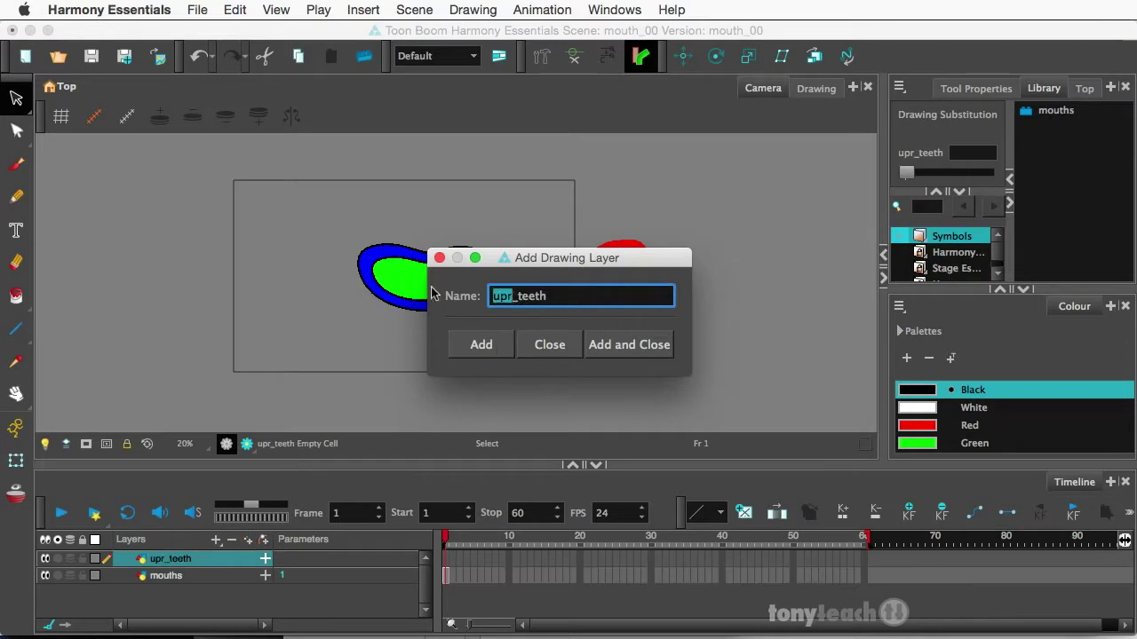
{"action": "type", "text": "lwr"}
{"action": "left_click", "coordinate": [466, 346]}
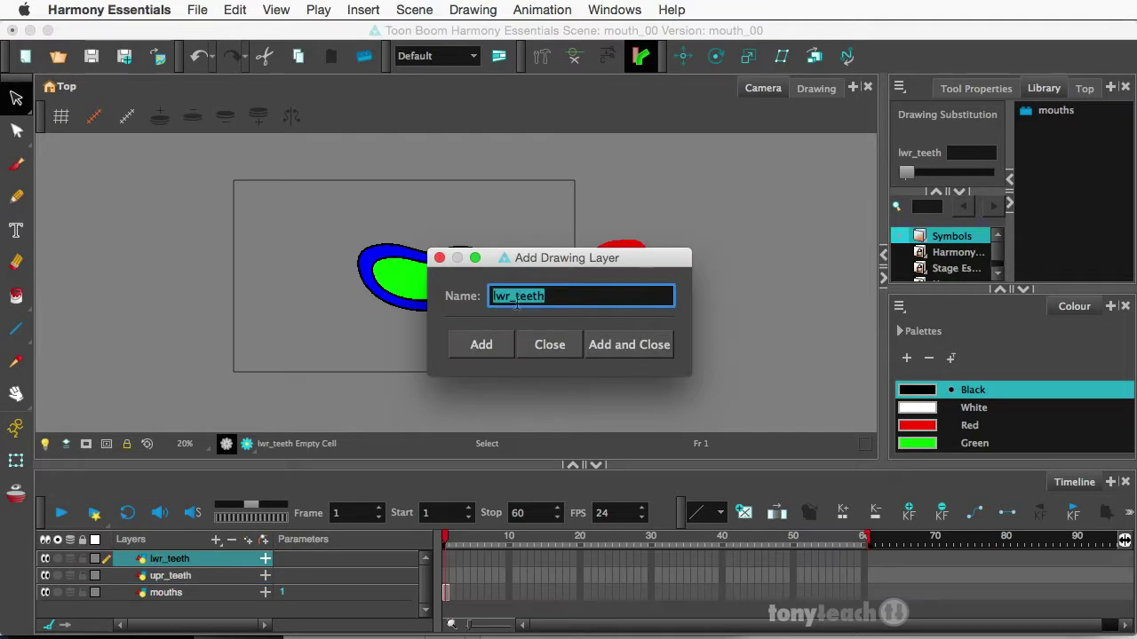
{"action": "left_click", "coordinate": [520, 299]}
{"action": "left_click_drag", "start_coordinate": [550, 297], "coordinate": [383, 287]}
{"action": "type", "text": "tong"}
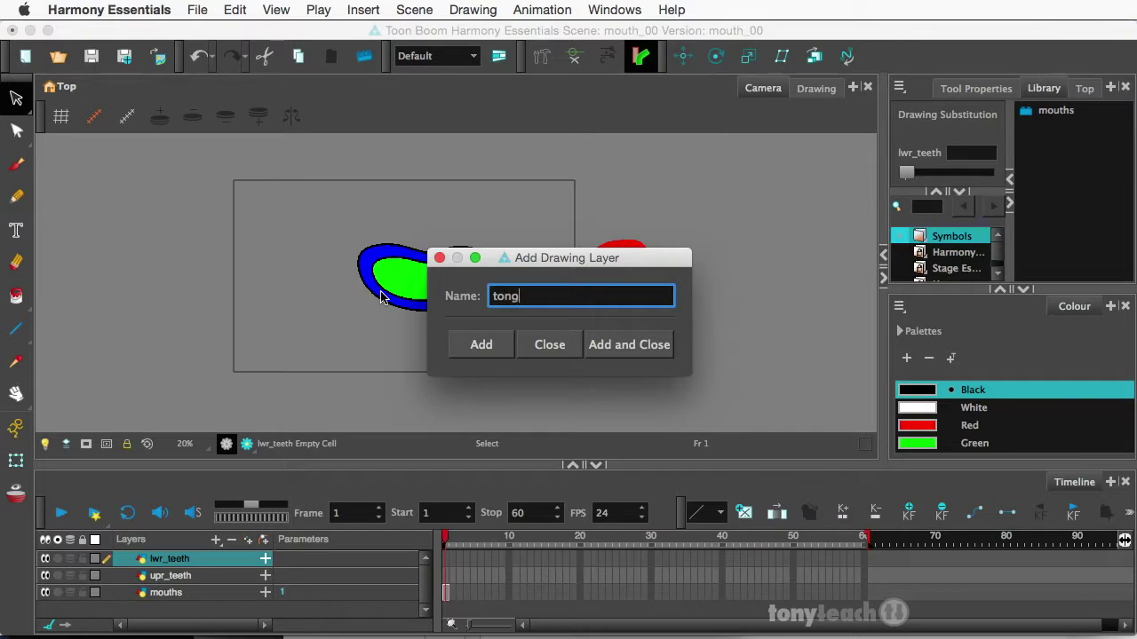
{"action": "type", "text": "ue"}
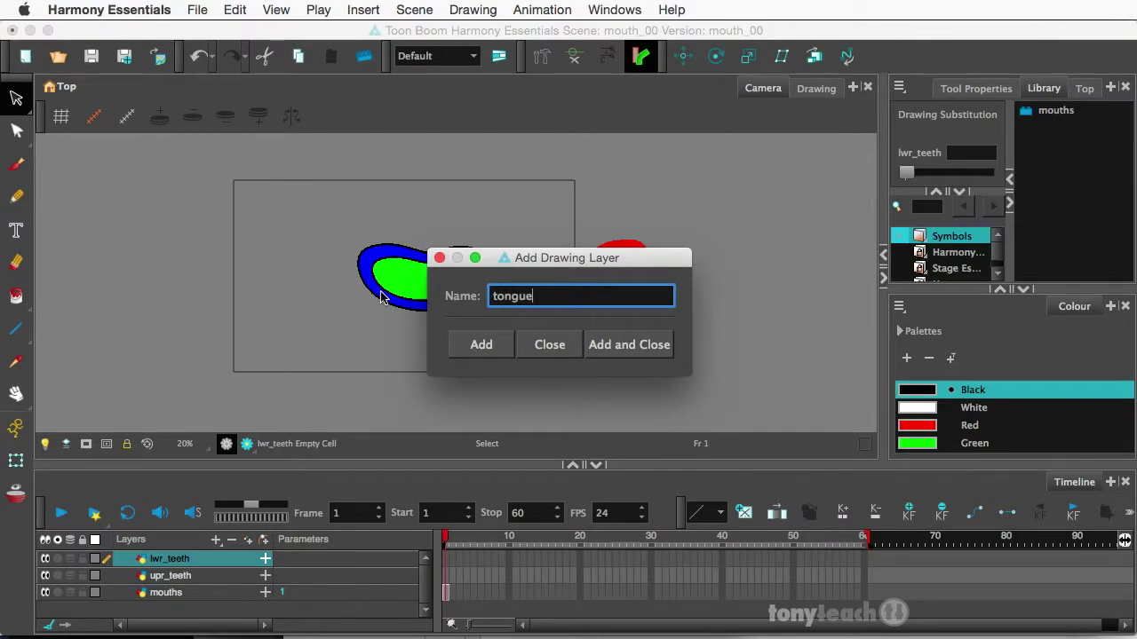
Create the tongue layer and paste the upper teeth into frame 1 of upr_teeth.
{"action": "left_click", "coordinate": [601, 349]}
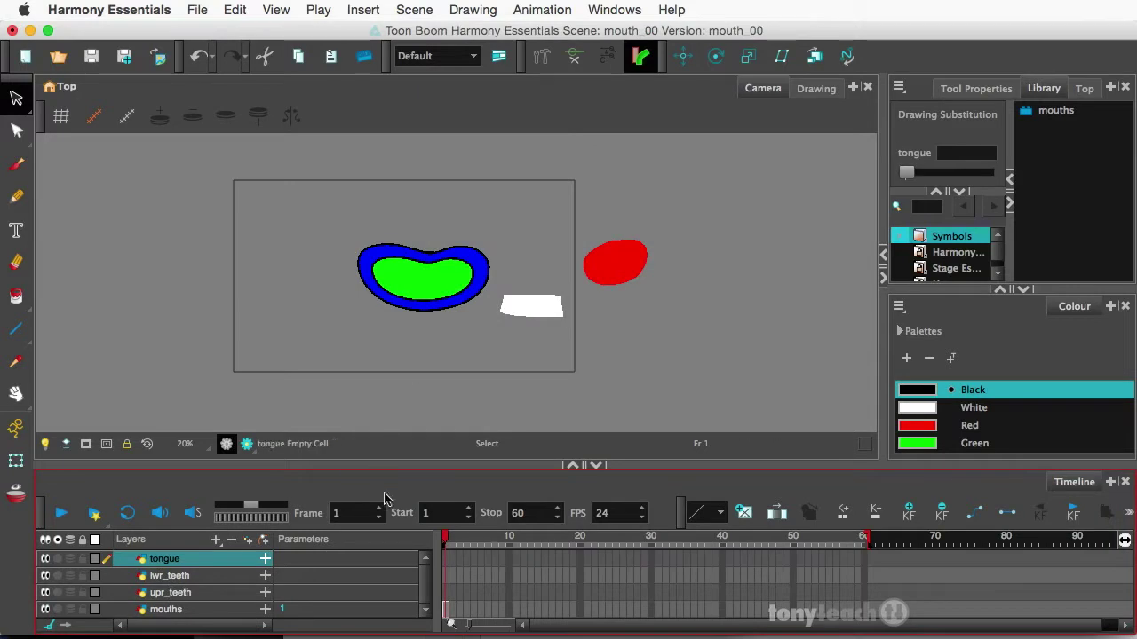
{"action": "left_click", "coordinate": [197, 578]}
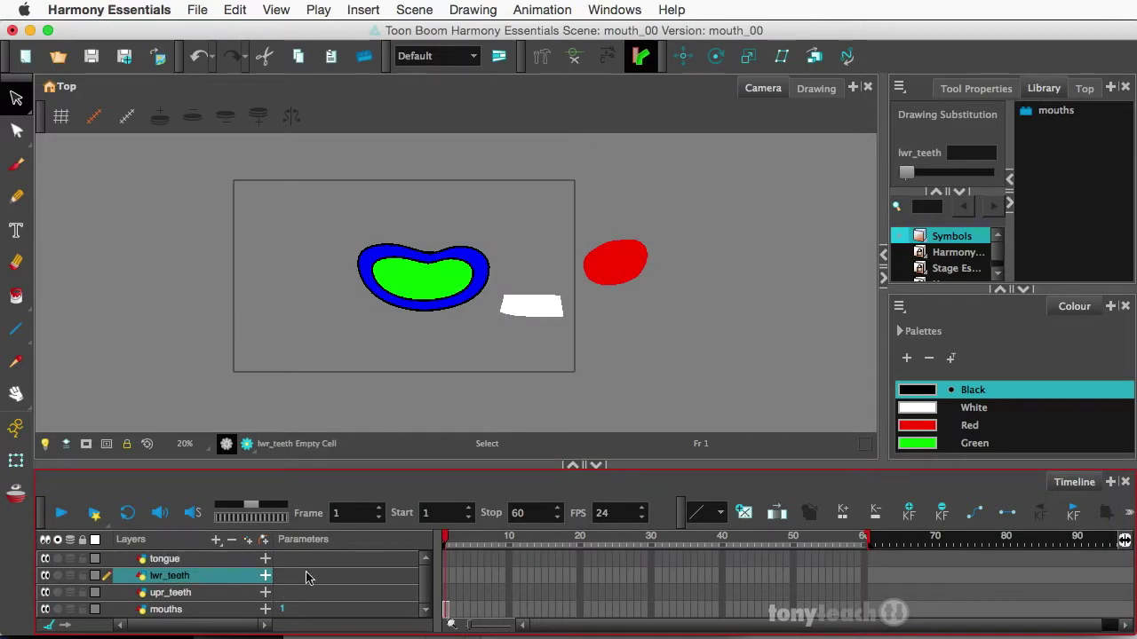
{"action": "left_click", "coordinate": [236, 592]}
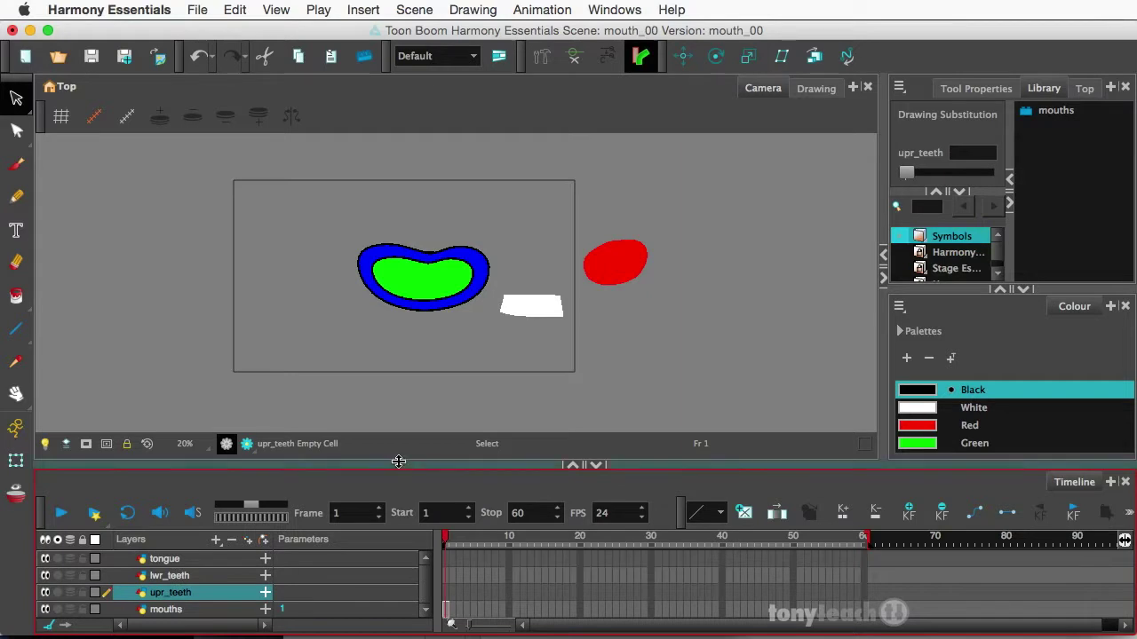
{"action": "left_click_drag", "start_coordinate": [399, 461], "coordinate": [399, 432]}
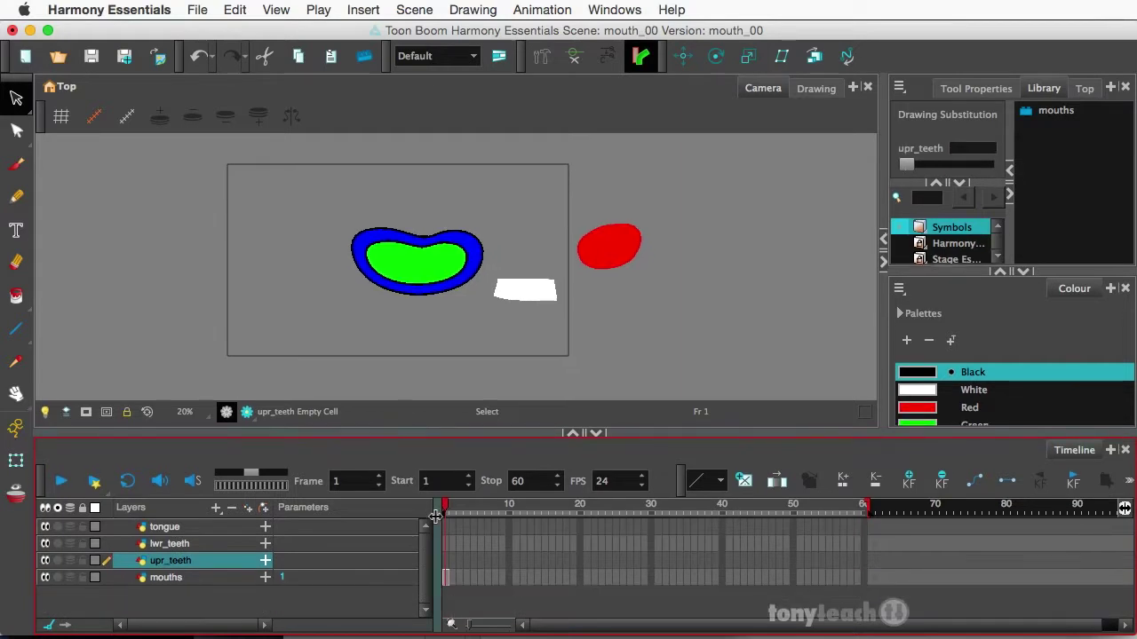
{"action": "left_click", "coordinate": [447, 561]}
{"action": "key", "text": "super+v"}
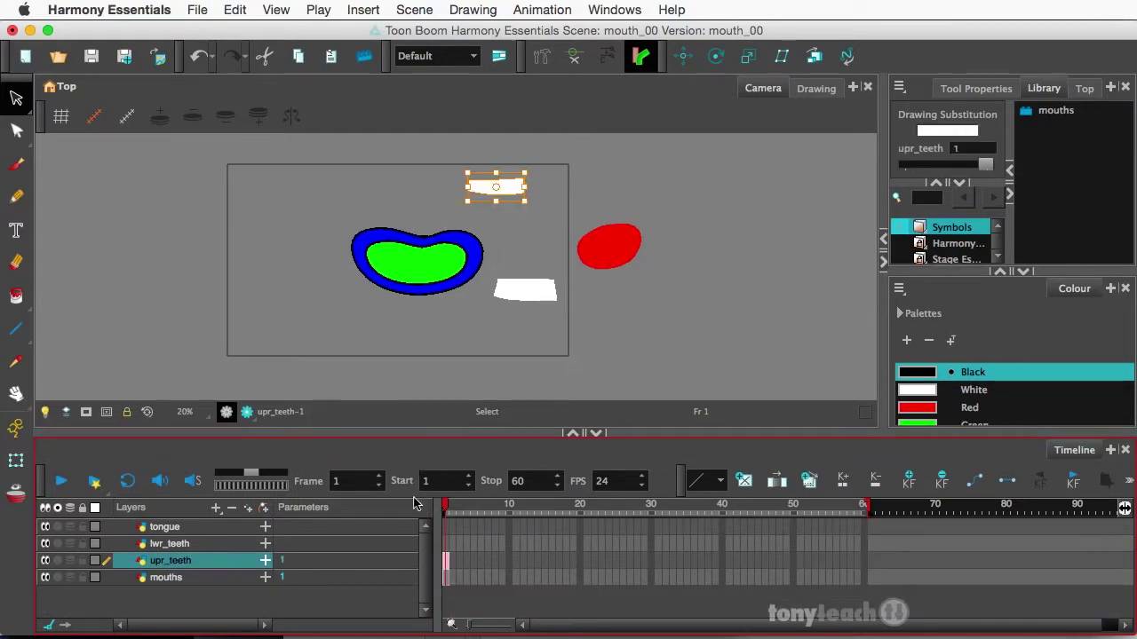
{"action": "left_click", "coordinate": [487, 302]}
Cut the lower white teeth from mouths and paste them into lwr_teeth.
{"action": "left_click", "coordinate": [212, 578]}
{"action": "left_click", "coordinate": [518, 293]}
{"action": "key", "text": "super+x"}
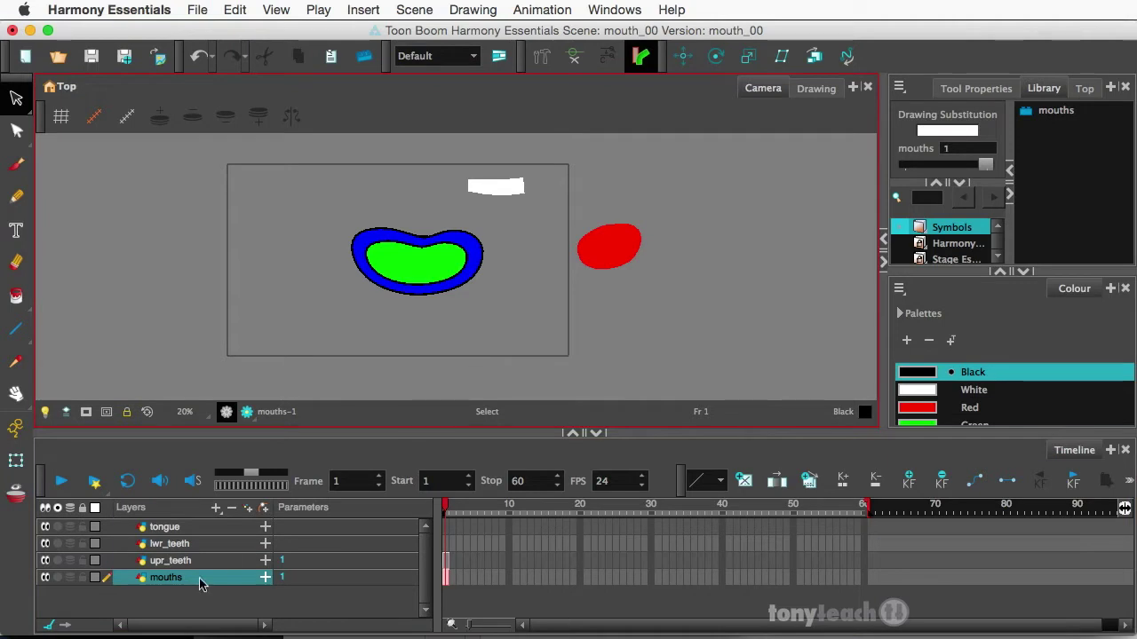
{"action": "left_click", "coordinate": [189, 545]}
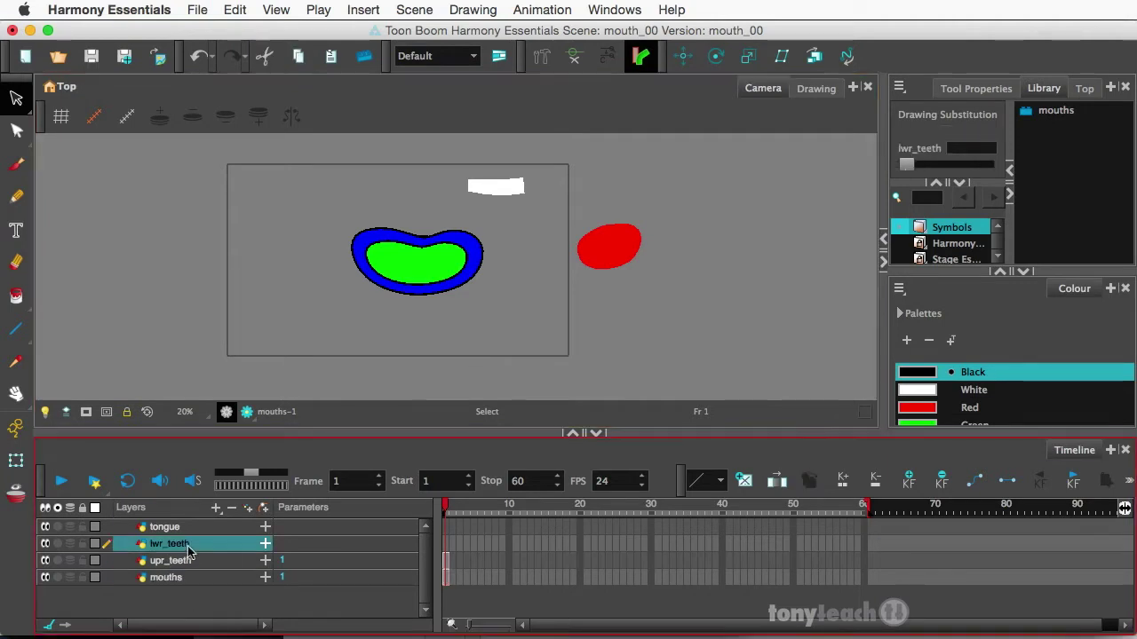
{"action": "key", "text": "super+v"}
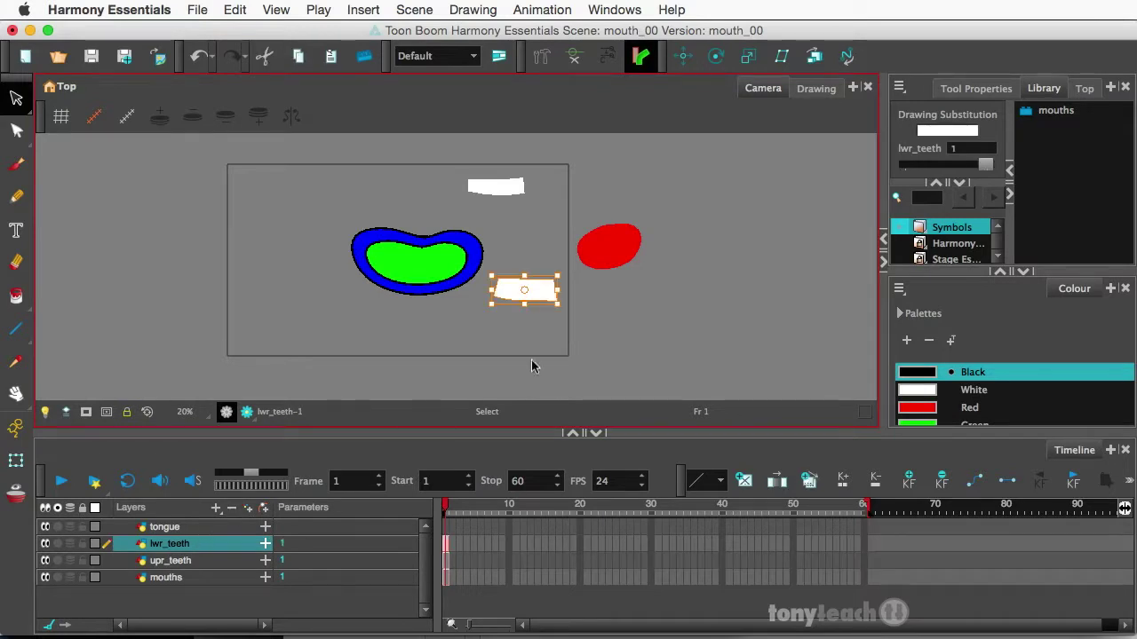
Cut the red tongue from mouths and paste it into the tongue layer.
{"action": "left_click", "coordinate": [224, 578]}
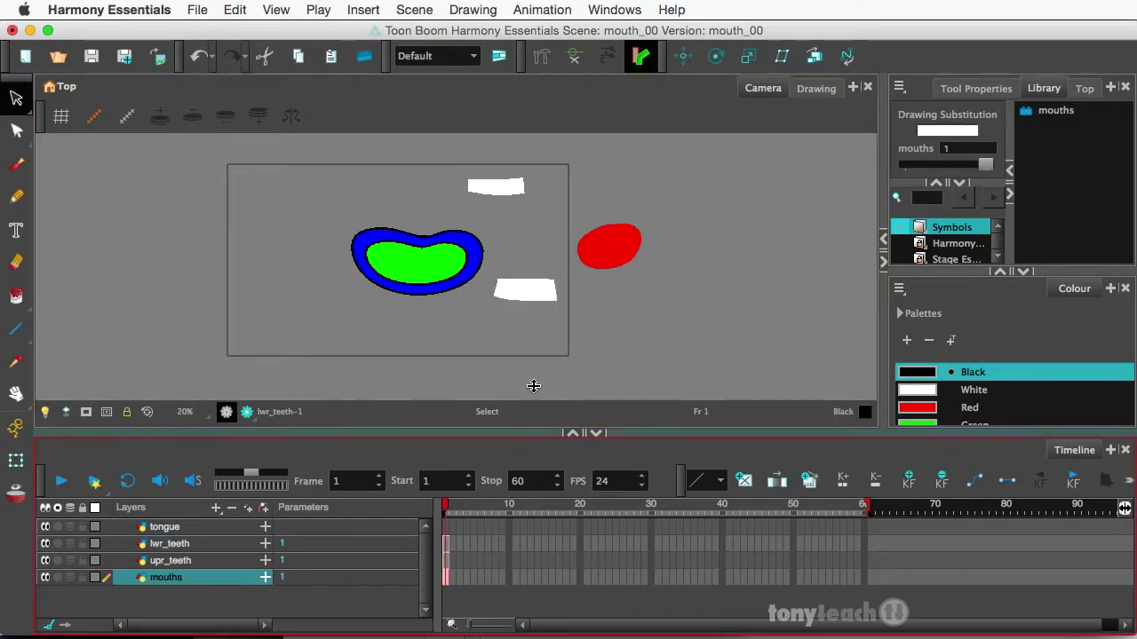
{"action": "left_click", "coordinate": [617, 253]}
{"action": "key", "text": "super+x"}
{"action": "left_click", "coordinate": [307, 531]}
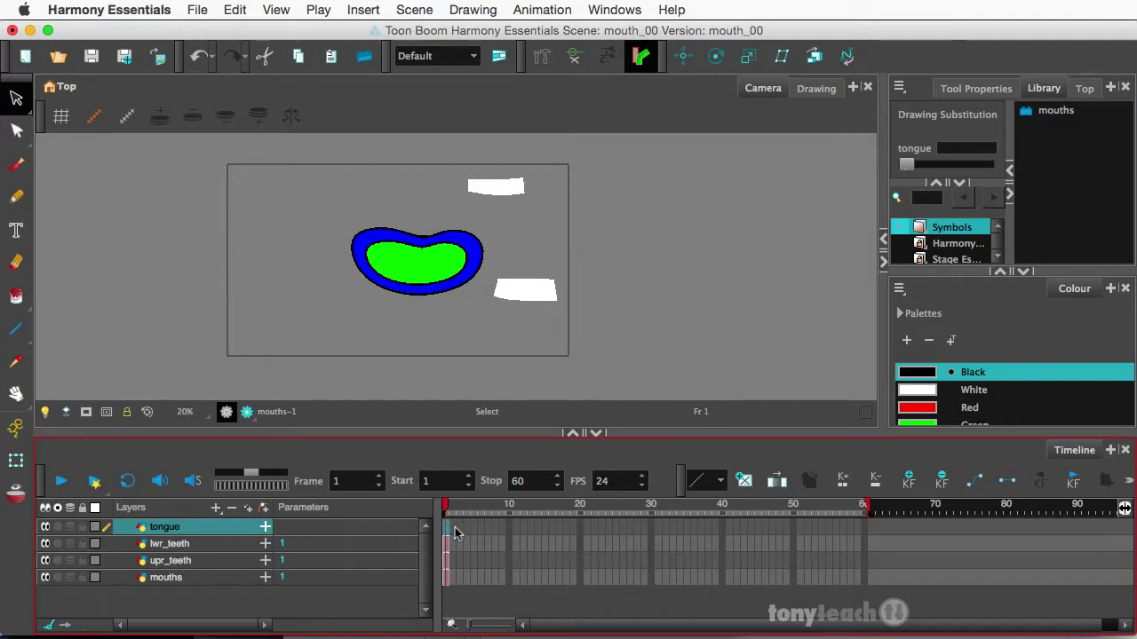
{"action": "key", "text": "super+v"}
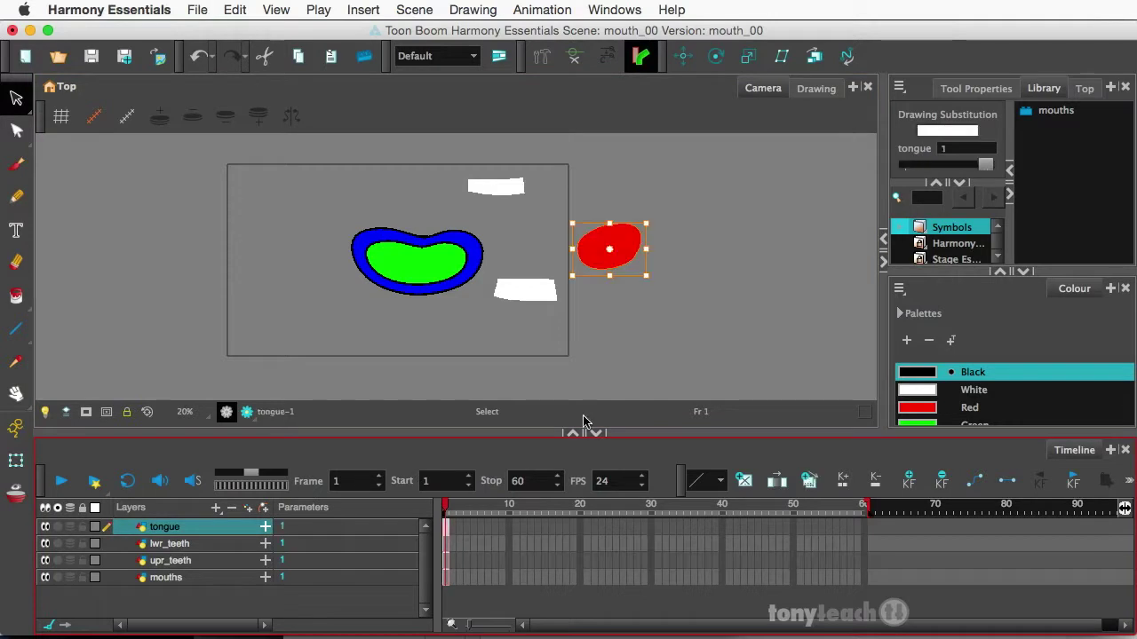
{"action": "left_click", "coordinate": [660, 335]}
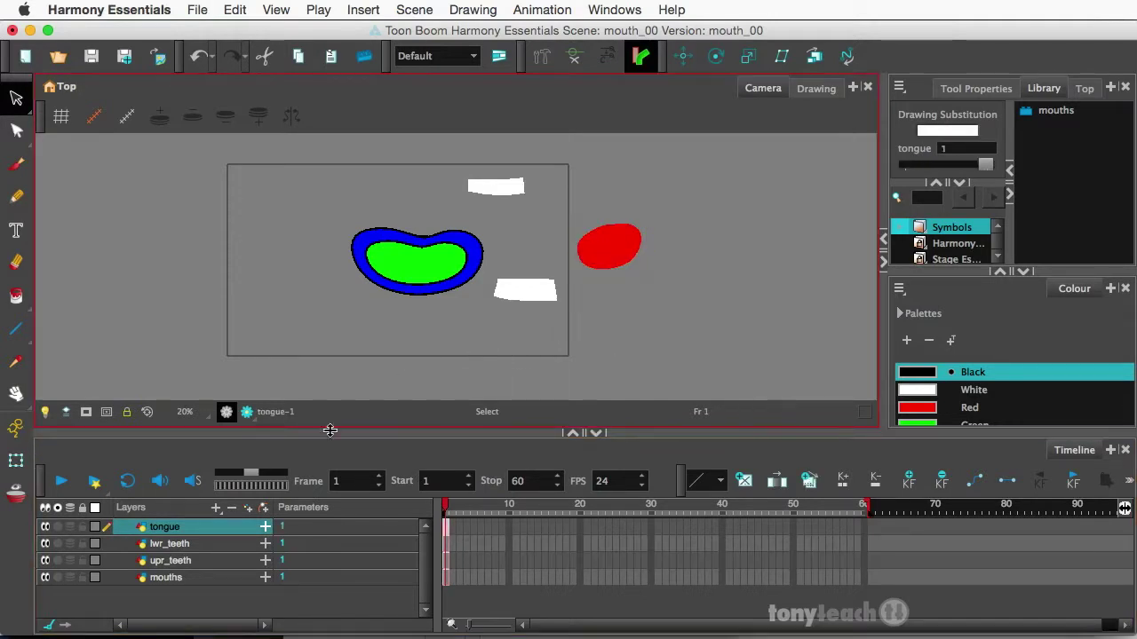
{"action": "left_click", "coordinate": [186, 579]}
Cut the green inner-mouth fill and paste it into frame 1 of a new mask layer.
{"action": "left_click", "coordinate": [415, 269]}
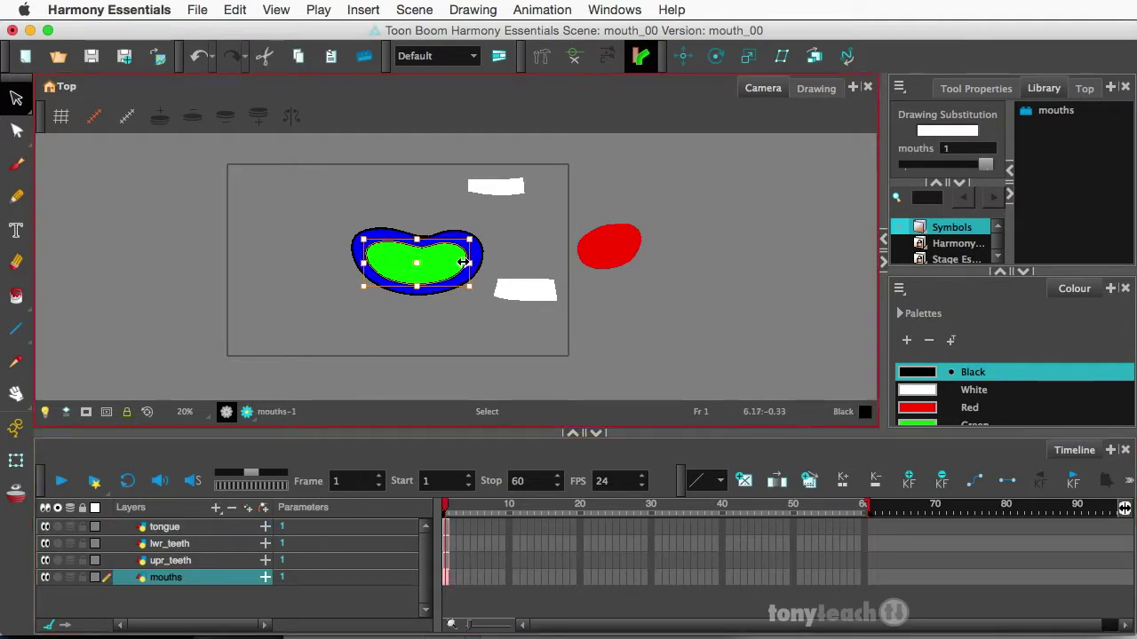
{"action": "key", "text": "Delete"}
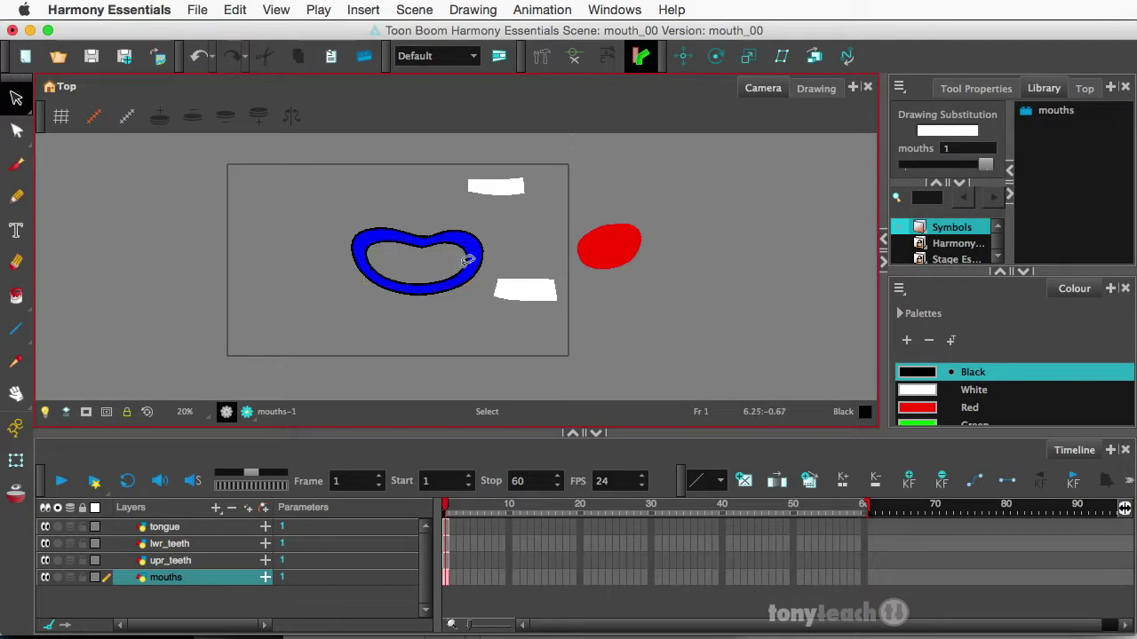
{"action": "left_click", "coordinate": [245, 510]}
{"action": "type", "text": "mask"}
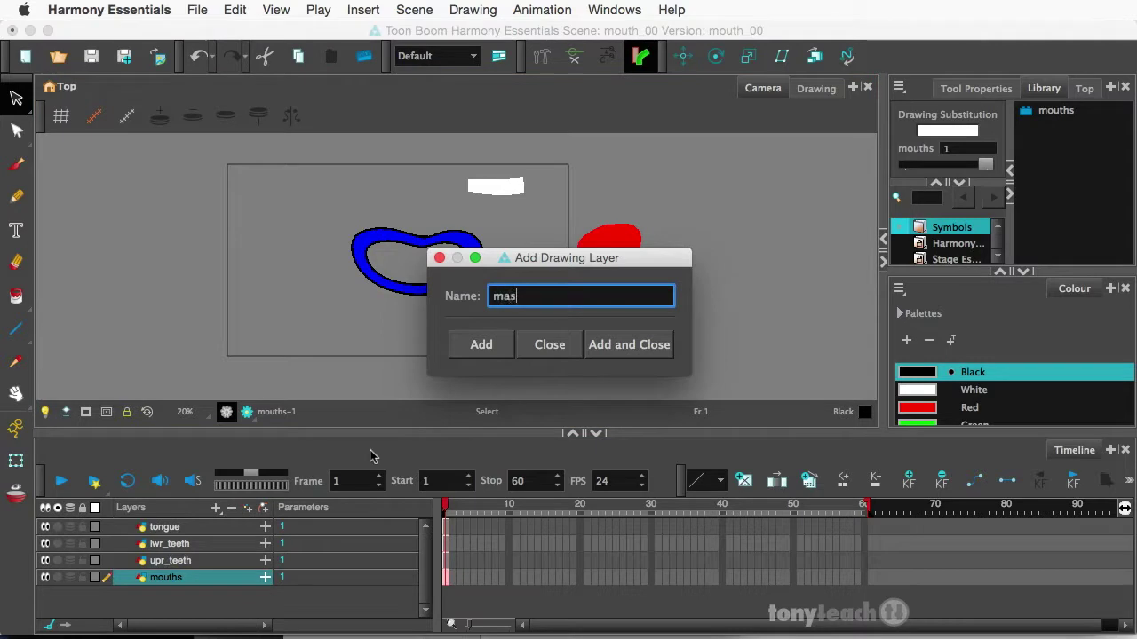
{"action": "left_click", "coordinate": [599, 345]}
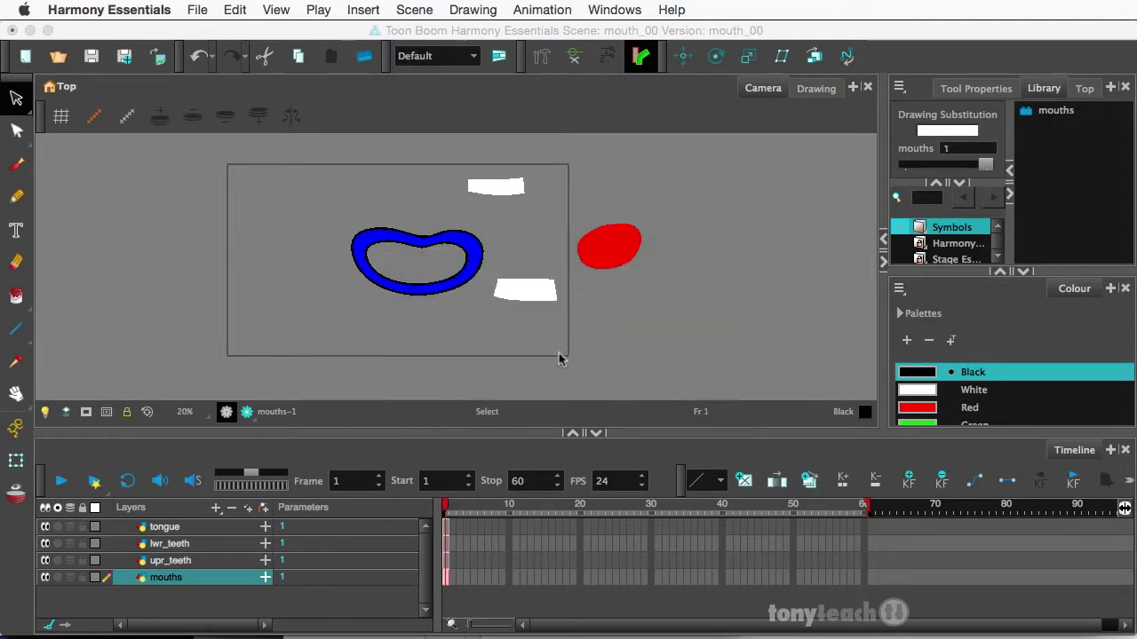
{"action": "left_click", "coordinate": [446, 575]}
{"action": "key", "text": "ctrl+v"}
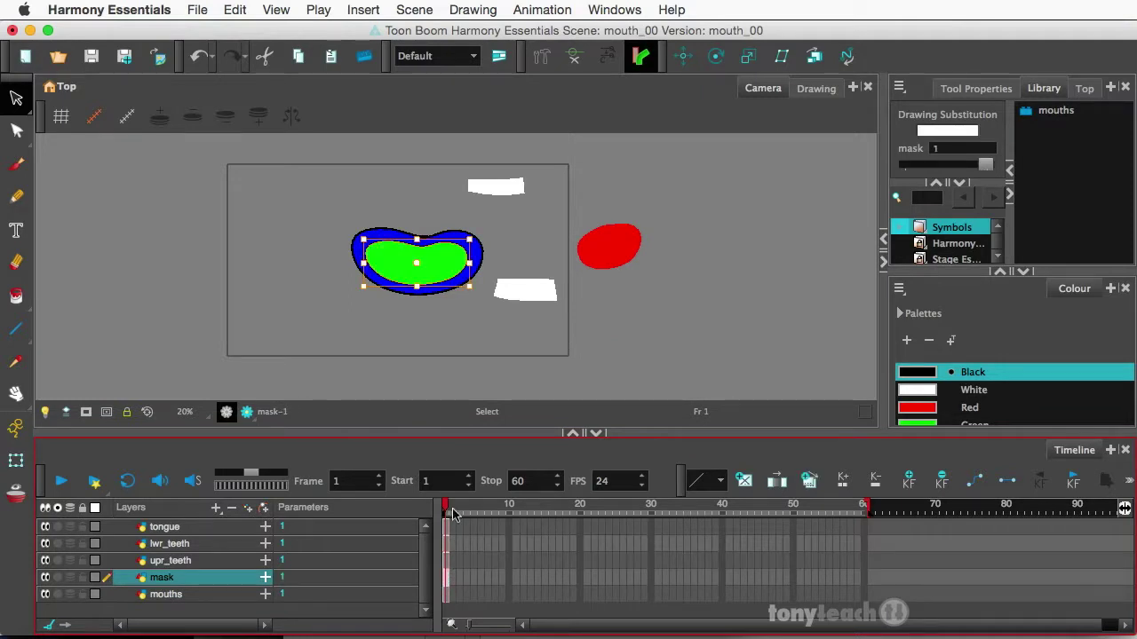
Move mouths to the top, upr_teeth under it, and lwr_teeth above tongue, keeping mask last.
{"action": "left_click", "coordinate": [181, 597]}
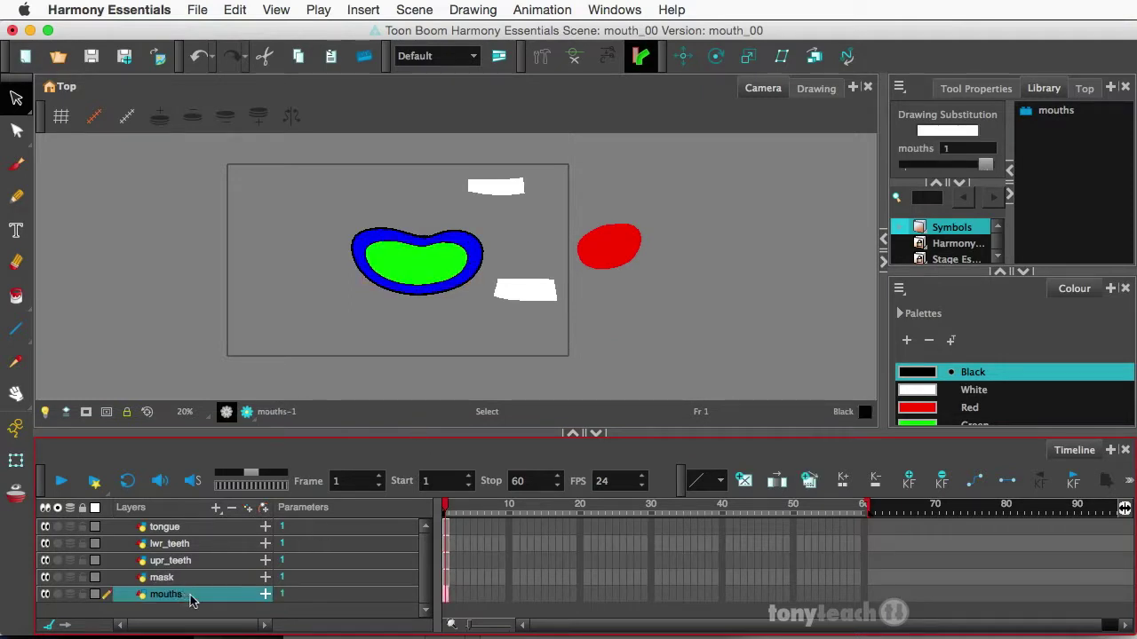
{"action": "left_click_drag", "start_coordinate": [190, 600], "coordinate": [184, 527]}
{"action": "left_click", "coordinate": [186, 562]}
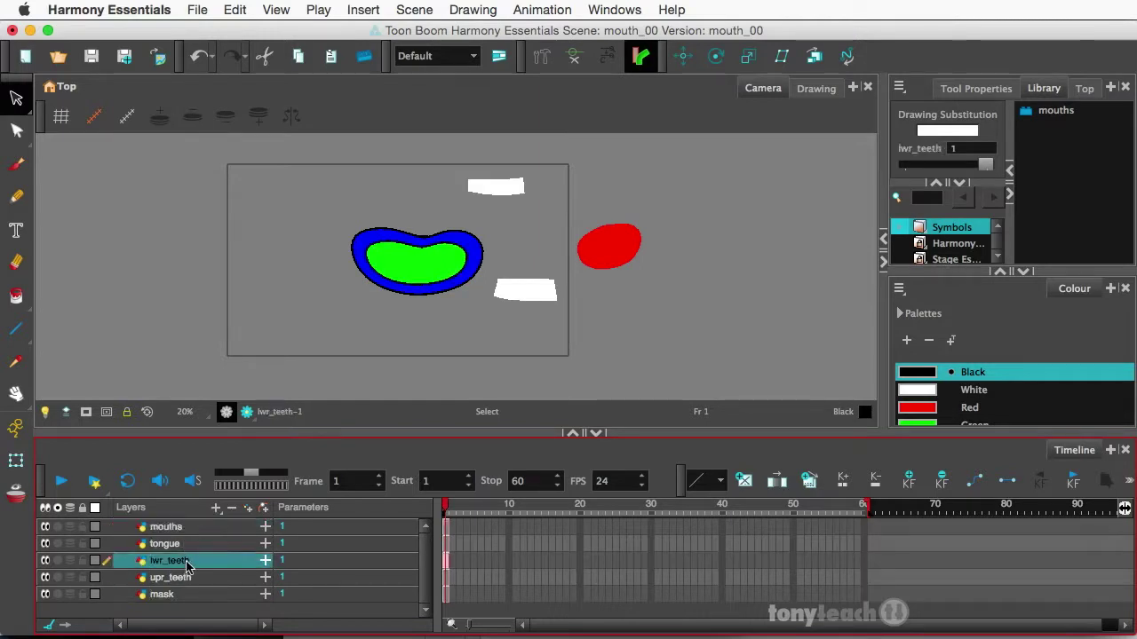
{"action": "left_click_drag", "start_coordinate": [191, 577], "coordinate": [186, 542]}
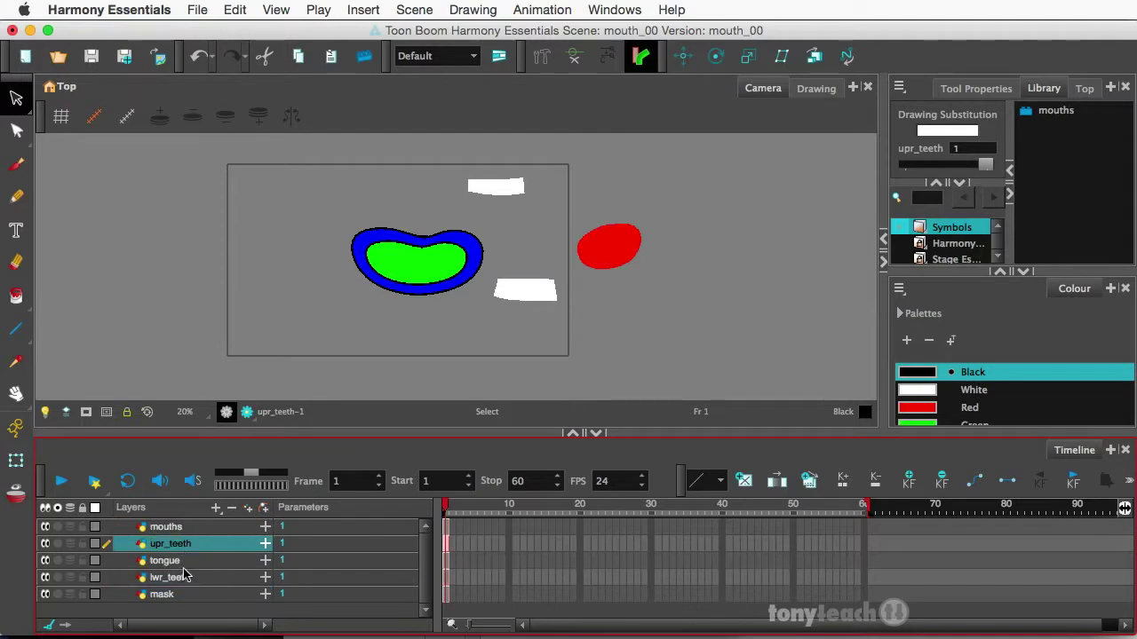
{"action": "left_click", "coordinate": [186, 577]}
{"action": "left_click_drag", "start_coordinate": [184, 562], "coordinate": [181, 577]}
{"action": "left_click", "coordinate": [180, 578]}
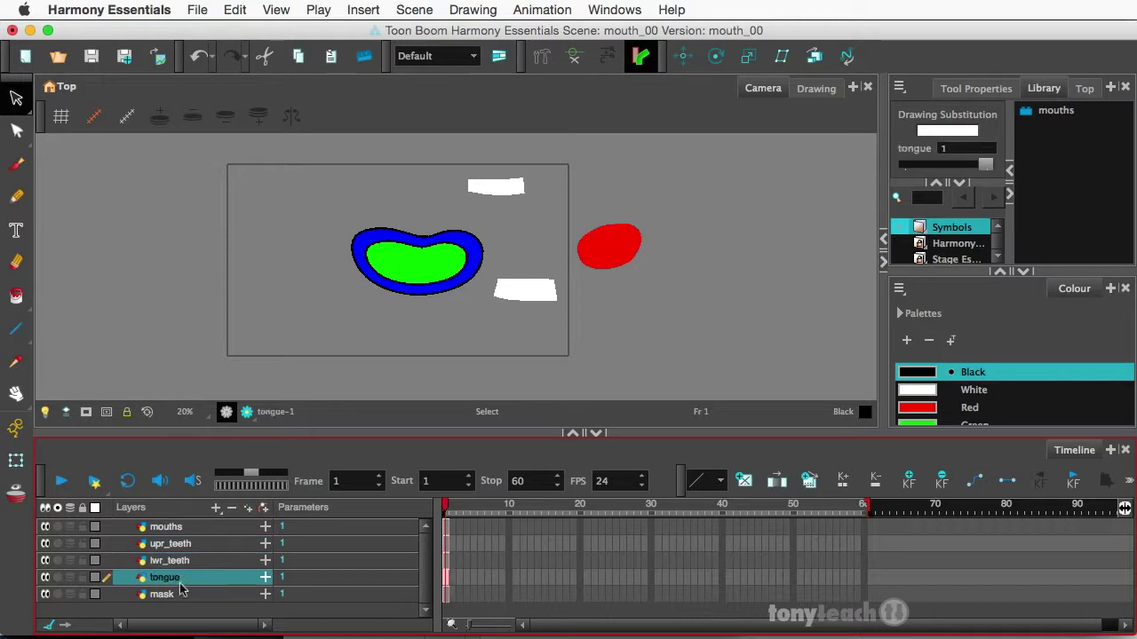
{"action": "left_click", "coordinate": [175, 595]}
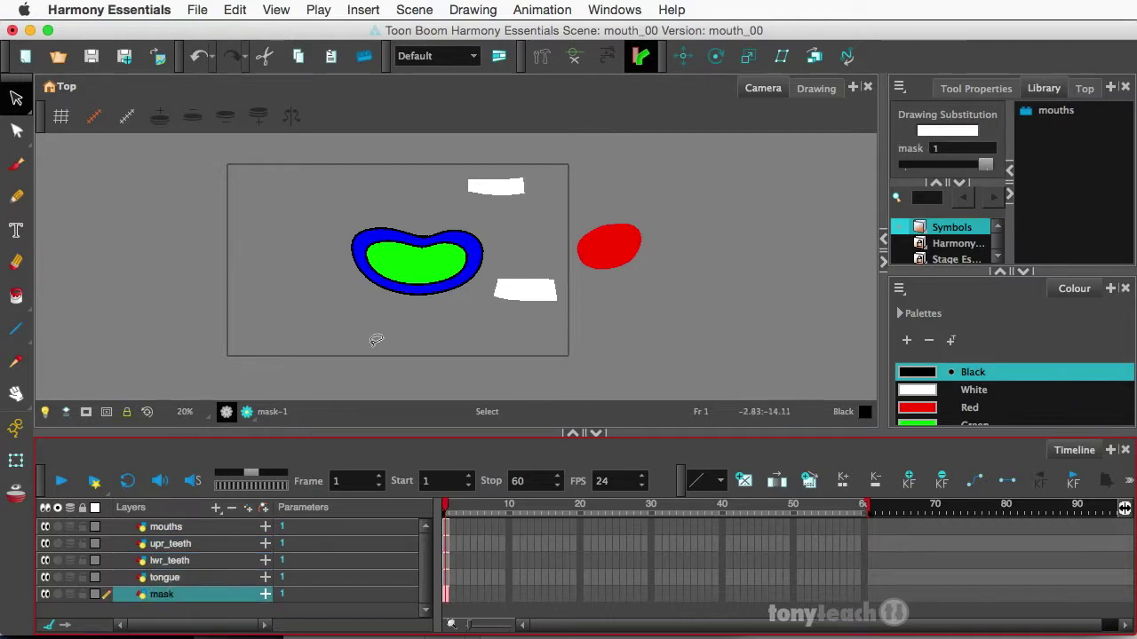
{"action": "scroll", "coordinate": [404, 271], "scroll_direction": "up", "scroll_amount": 3}
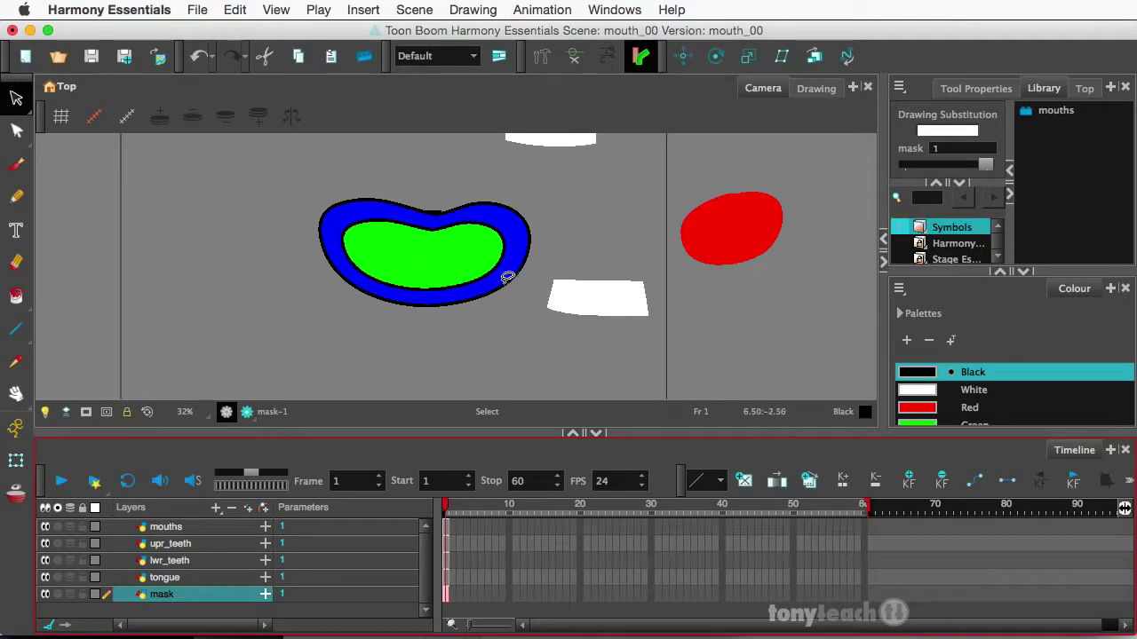
Move the upper teeth into the top of the mouth and widen them across it.
{"action": "left_click", "coordinate": [180, 548]}
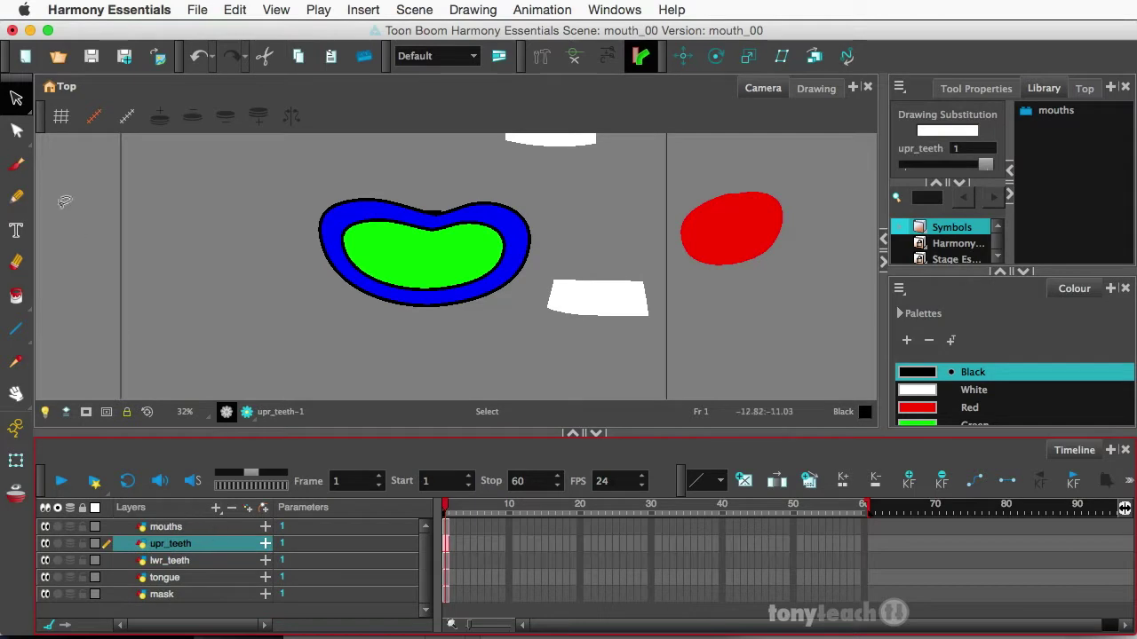
{"action": "left_click", "coordinate": [575, 138]}
{"action": "left_click_drag", "start_coordinate": [584, 140], "coordinate": [493, 230]}
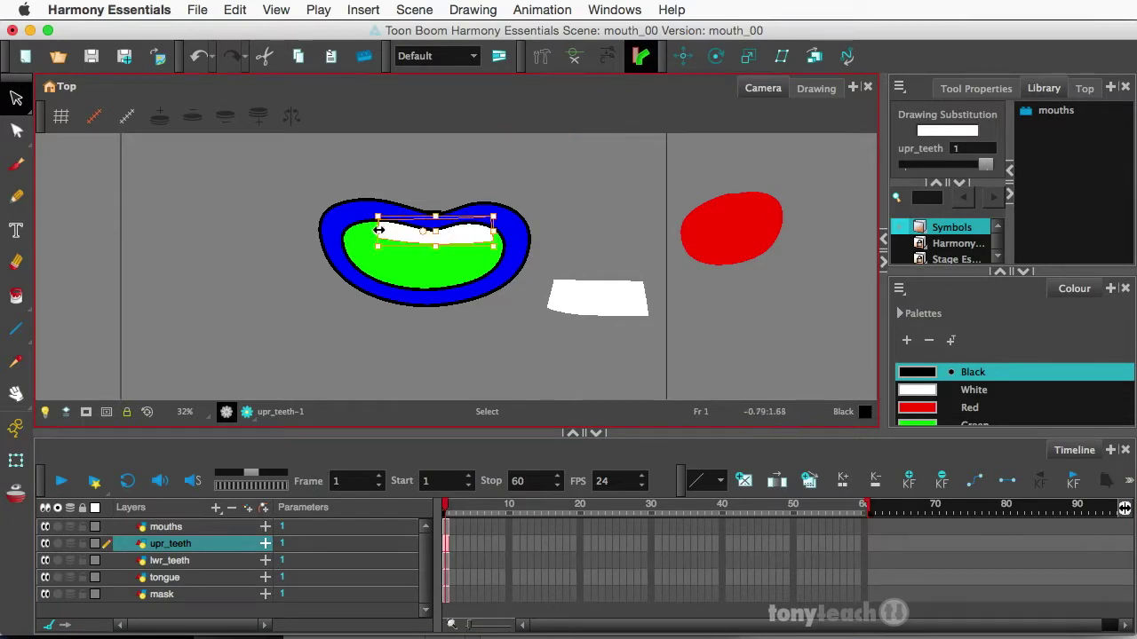
{"action": "left_click_drag", "start_coordinate": [381, 229], "coordinate": [359, 229]}
{"action": "left_click", "coordinate": [472, 176]}
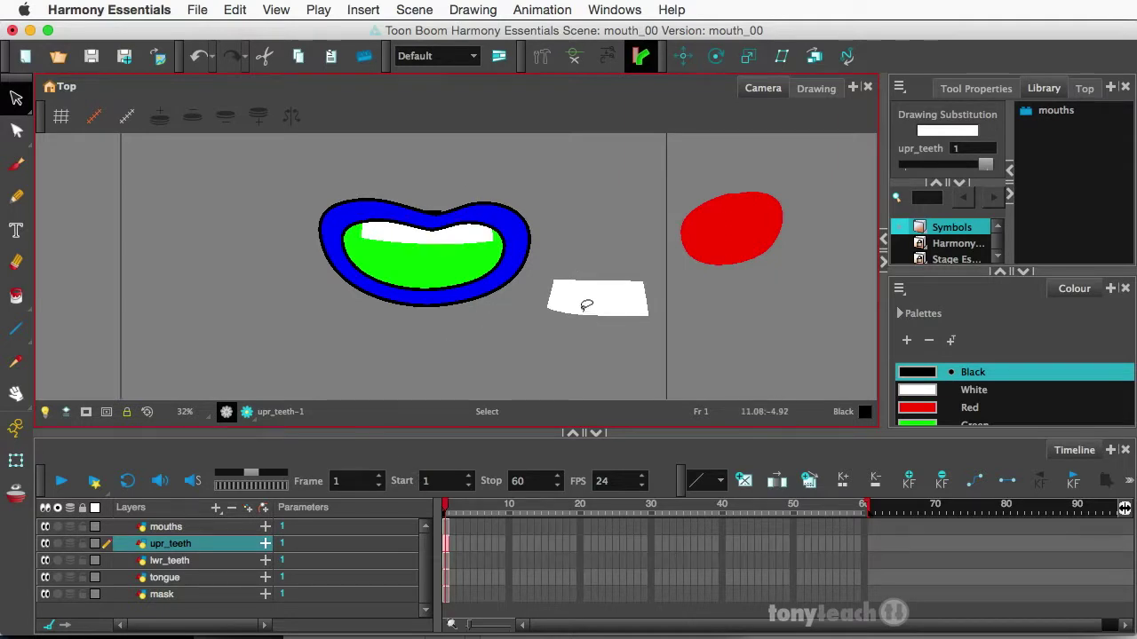
Move the lower teeth below the upper teeth and widen them on both sides.
{"action": "left_click", "coordinate": [180, 564]}
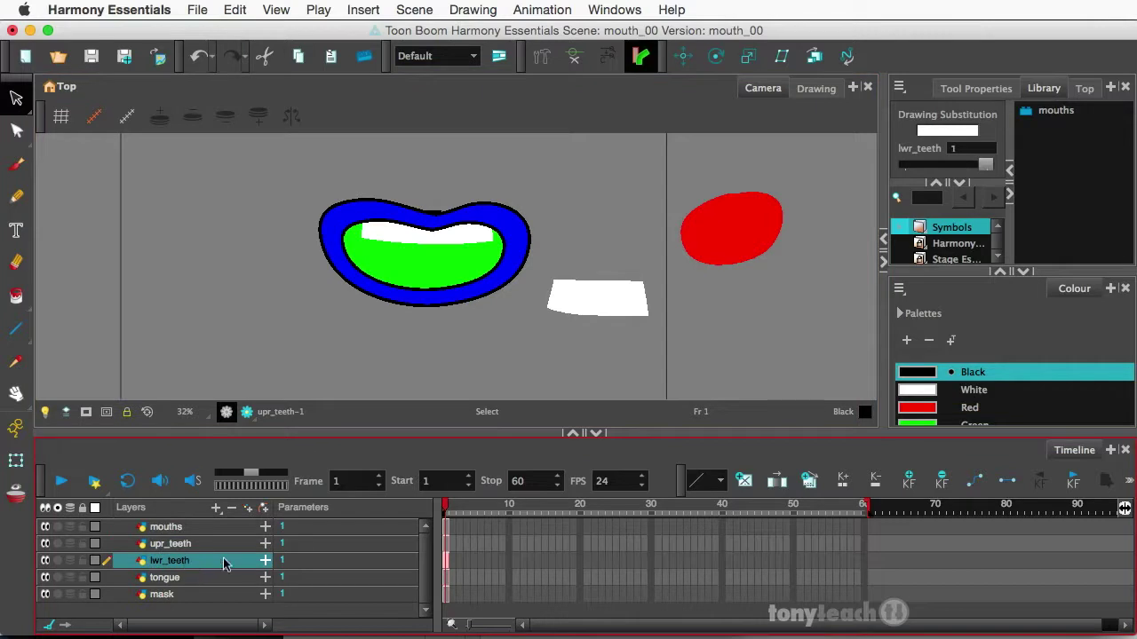
{"action": "left_click", "coordinate": [611, 301]}
{"action": "left_click_drag", "start_coordinate": [620, 297], "coordinate": [446, 290]}
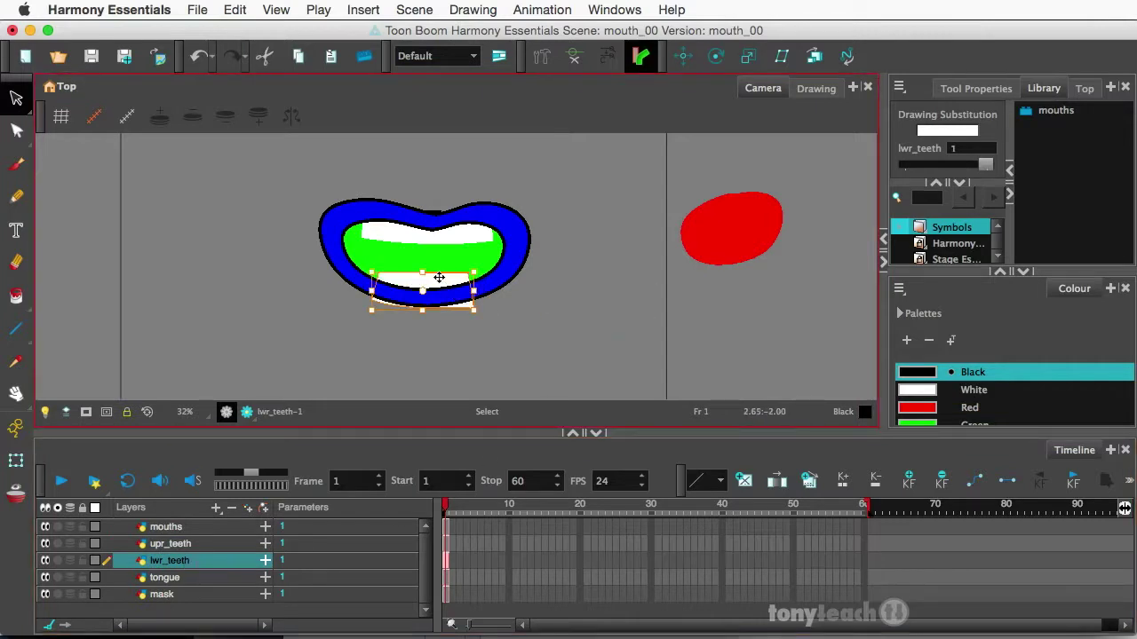
{"action": "left_click_drag", "start_coordinate": [370, 291], "coordinate": [355, 290]}
{"action": "left_click_drag", "start_coordinate": [471, 291], "coordinate": [433, 288]}
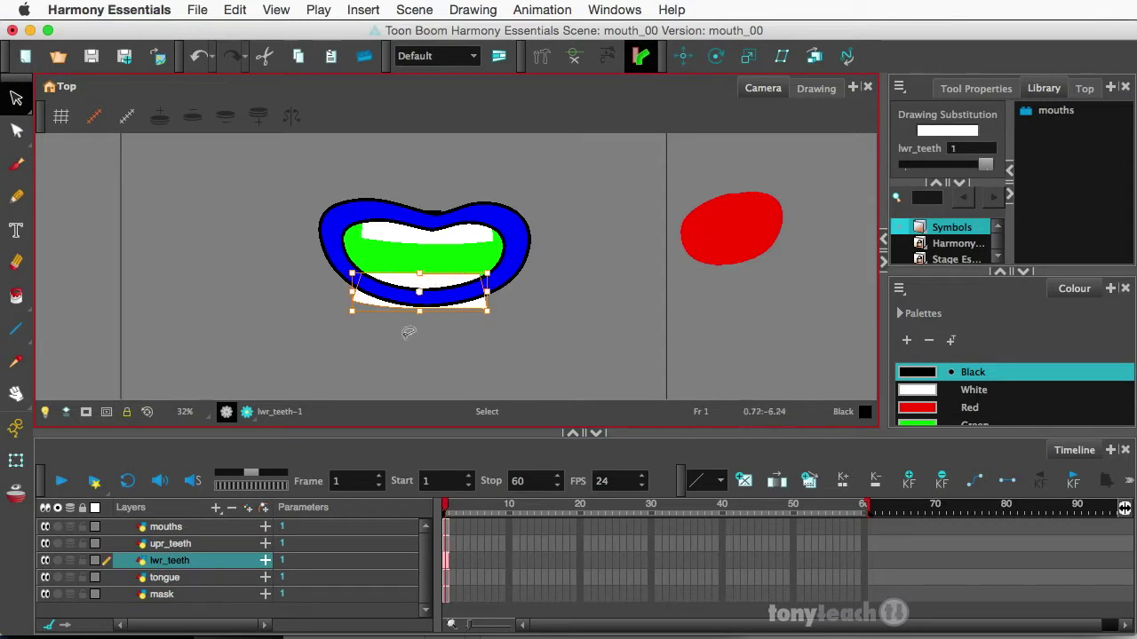
Move the red tongue down into the lower mouth behind the teeth.
{"action": "left_click", "coordinate": [222, 577]}
{"action": "left_click", "coordinate": [723, 236]}
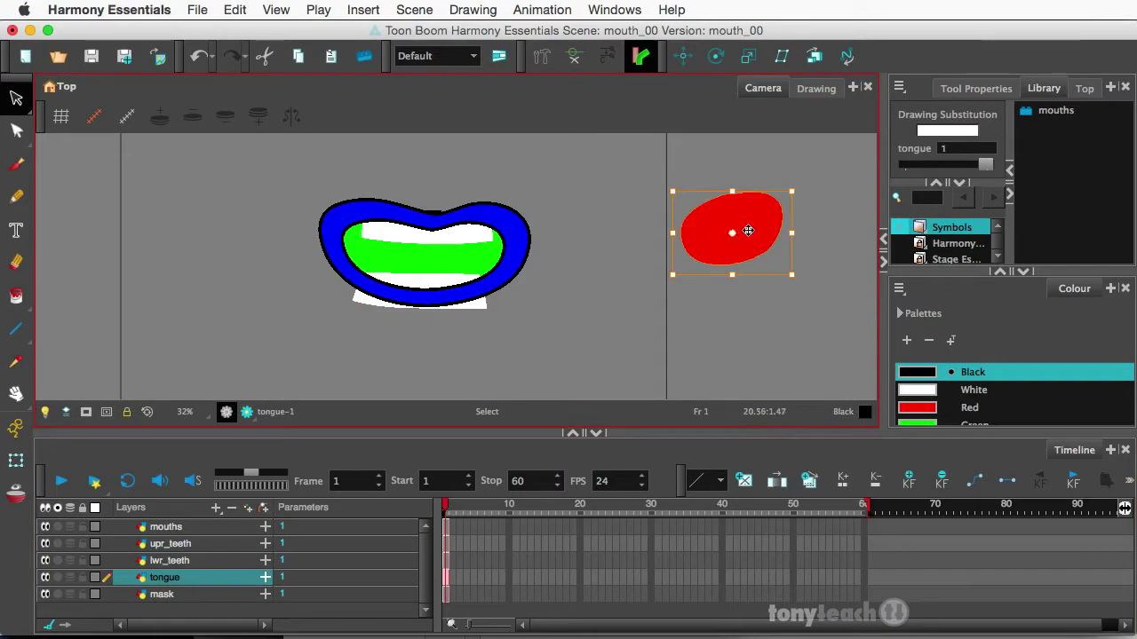
{"action": "left_click_drag", "start_coordinate": [744, 231], "coordinate": [446, 301]}
{"action": "left_click", "coordinate": [604, 292]}
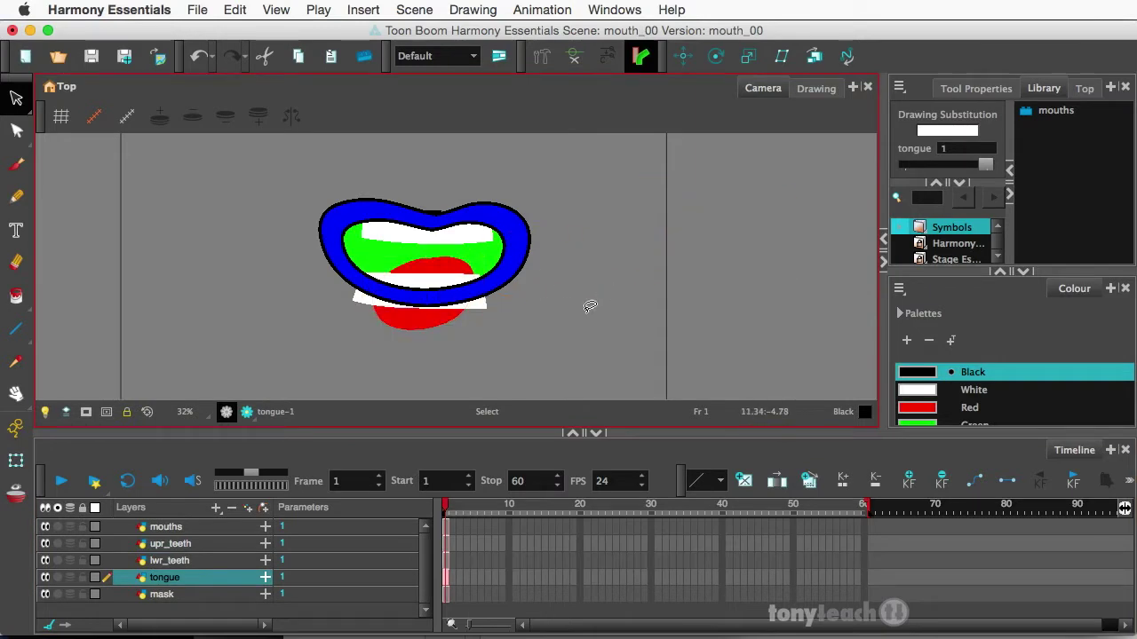
{"action": "left_click", "coordinate": [195, 530]}
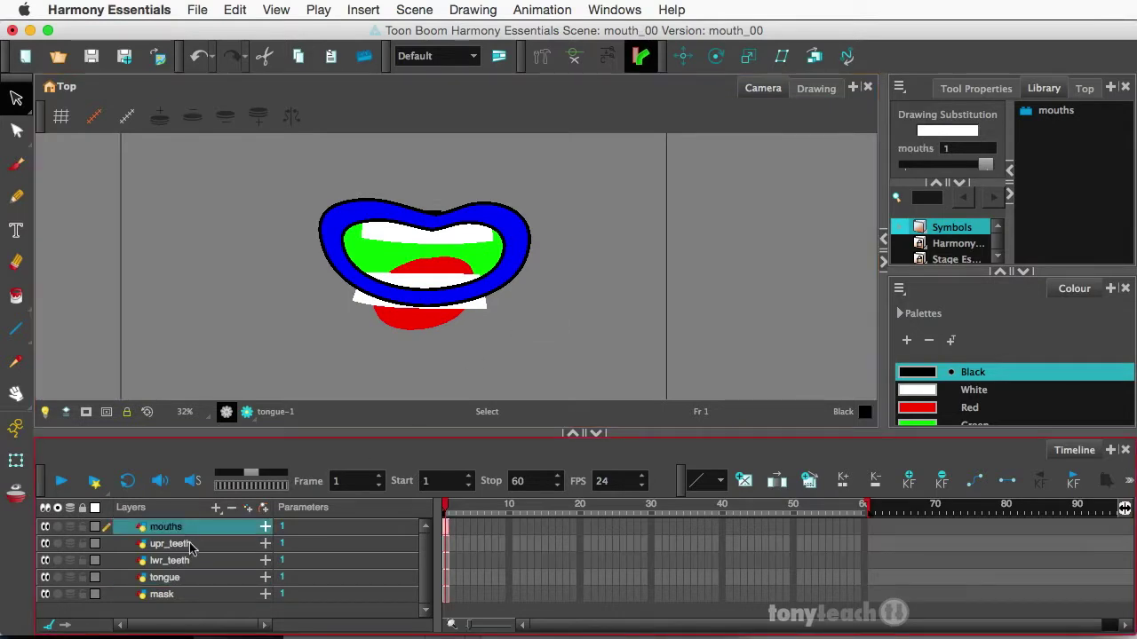
{"action": "left_click", "coordinate": [190, 545]}
{"action": "left_click", "coordinate": [190, 562]}
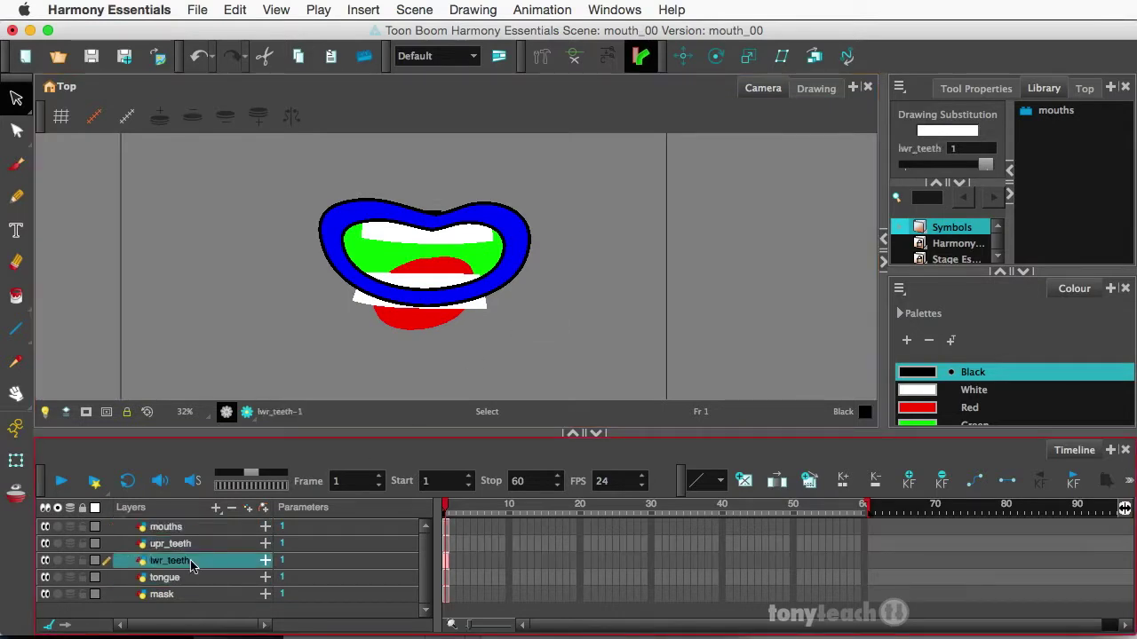
{"action": "left_click", "coordinate": [187, 582]}
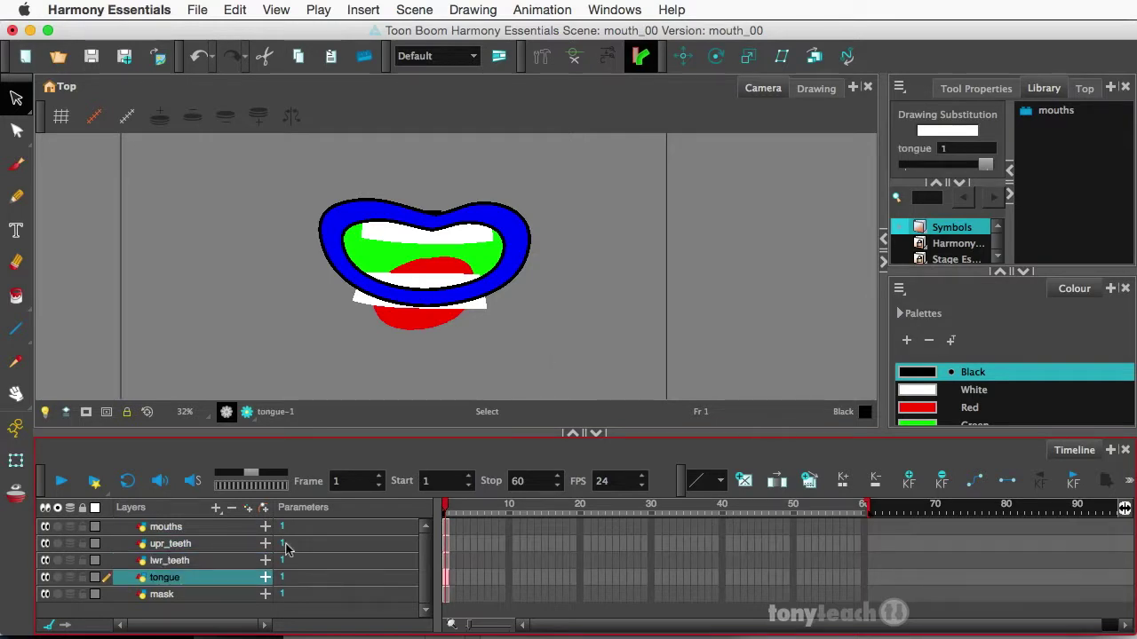
{"action": "left_click", "coordinate": [173, 601]}
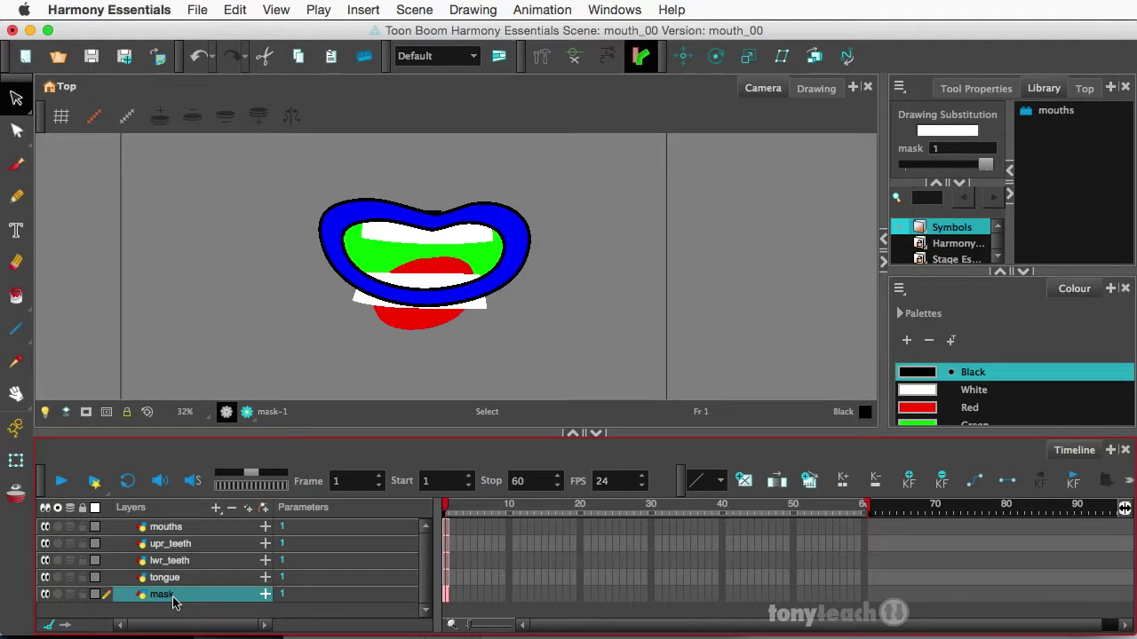
{"action": "left_click", "coordinate": [194, 547]}
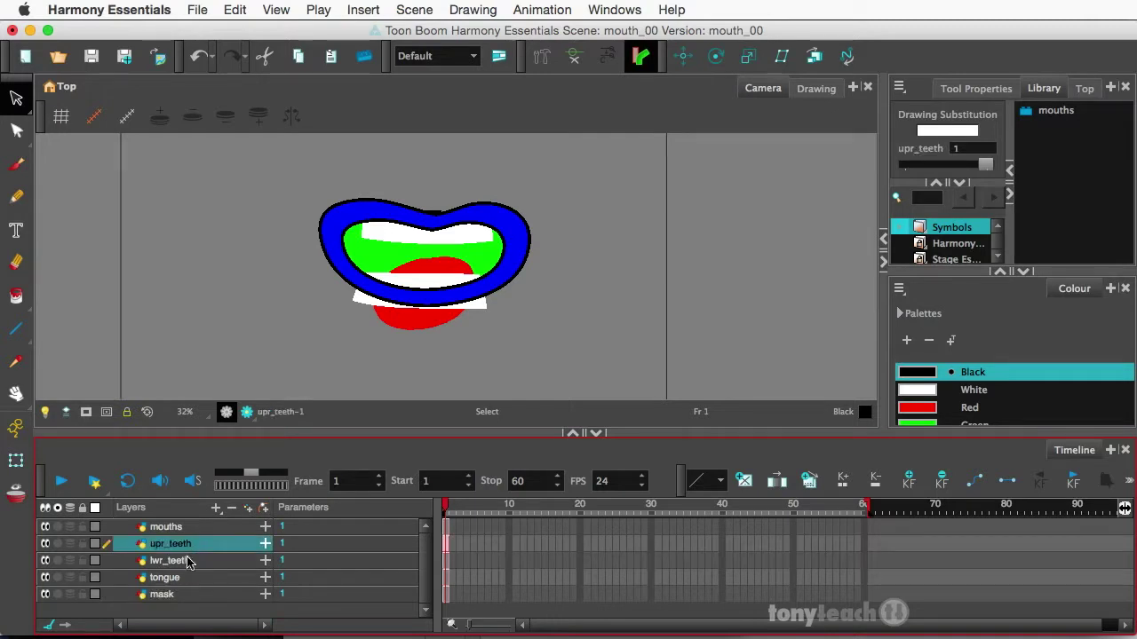
{"action": "left_click", "coordinate": [192, 562], "text": "shift"}
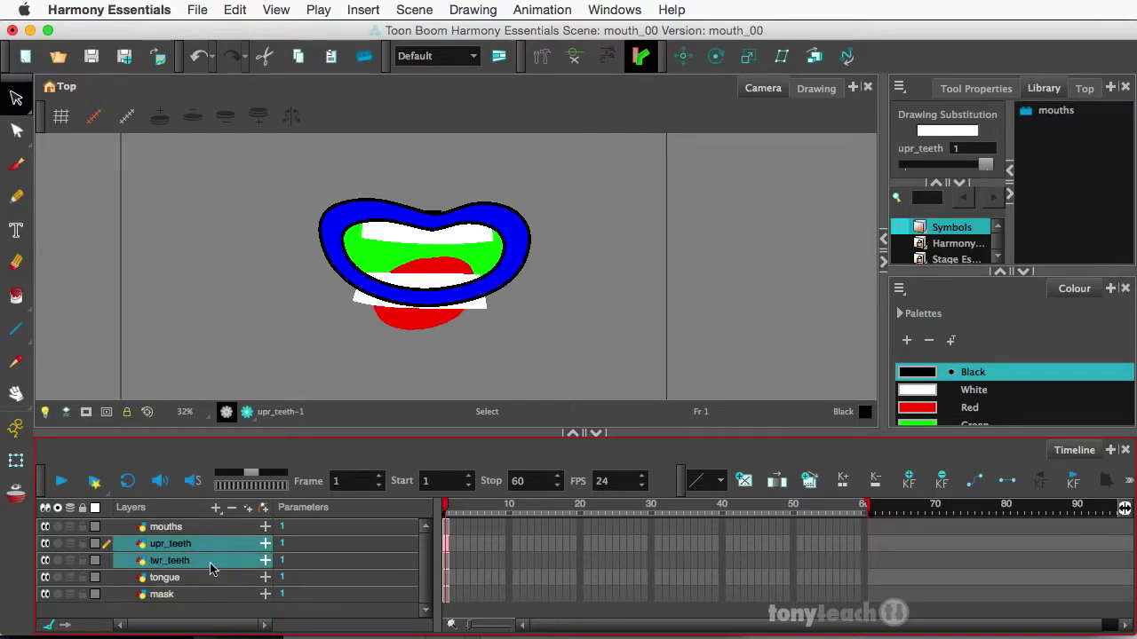
{"action": "left_click", "coordinate": [197, 579], "text": "shift"}
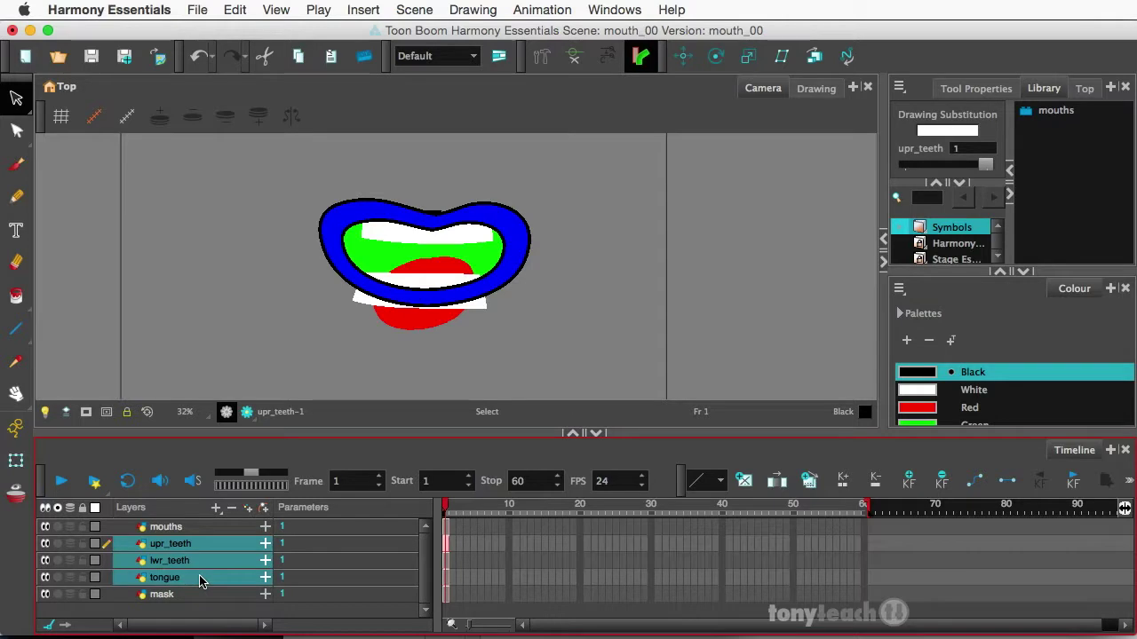
{"action": "left_click", "coordinate": [218, 517]}
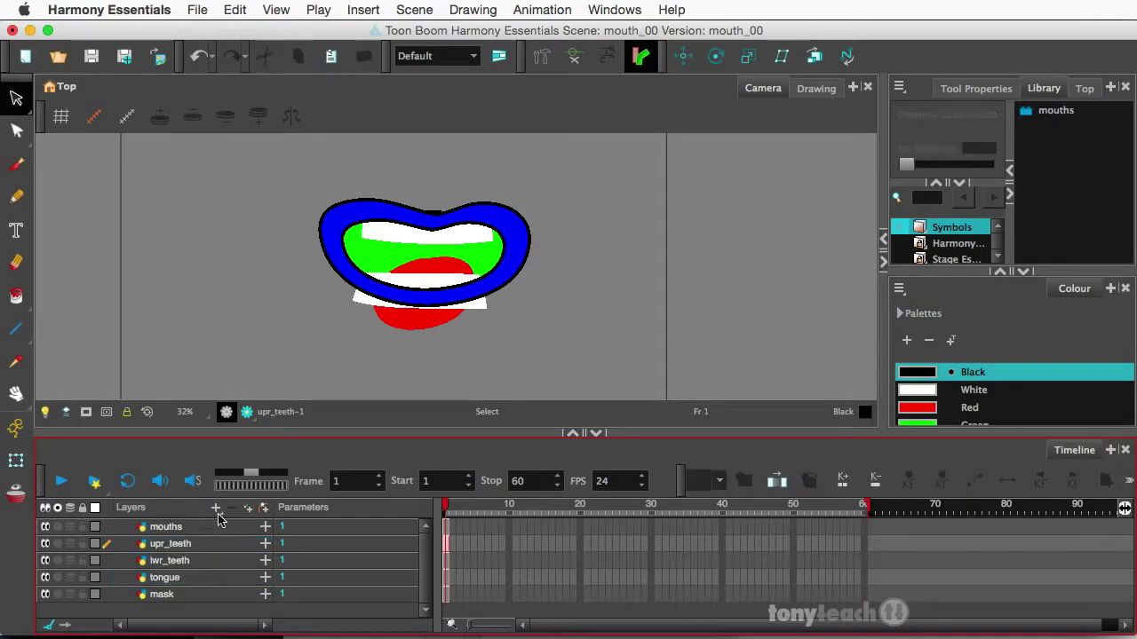
Select upr_teeth through tongue and add a Cutter effect layer from Effects.
{"action": "left_click", "coordinate": [195, 544]}
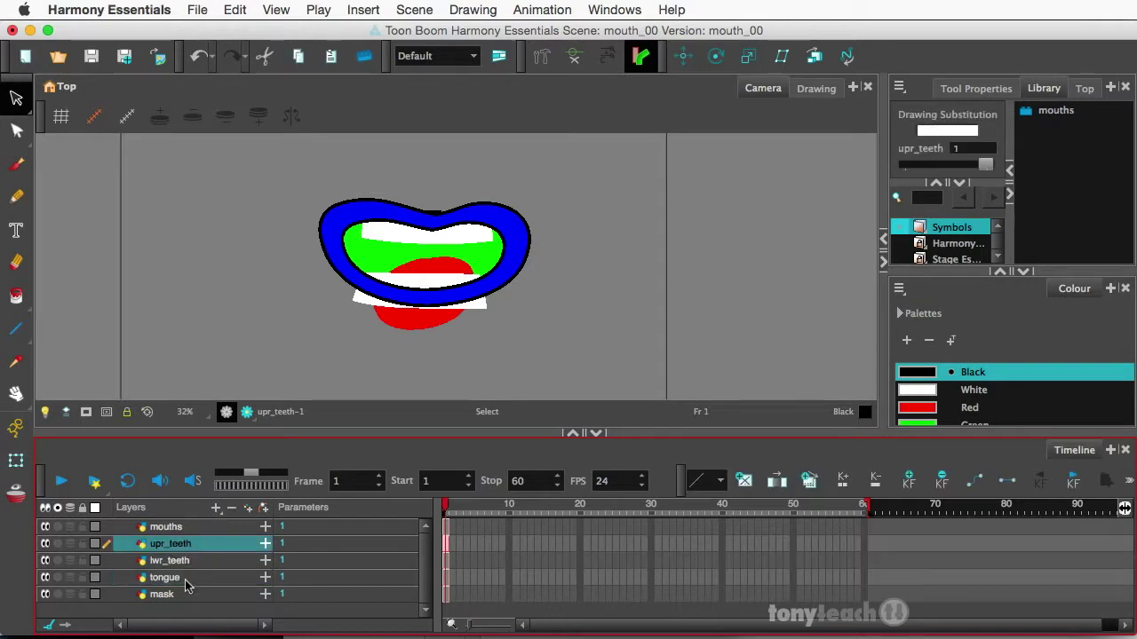
{"action": "left_click", "coordinate": [187, 579], "text": "shift"}
{"action": "left_click", "coordinate": [217, 512]}
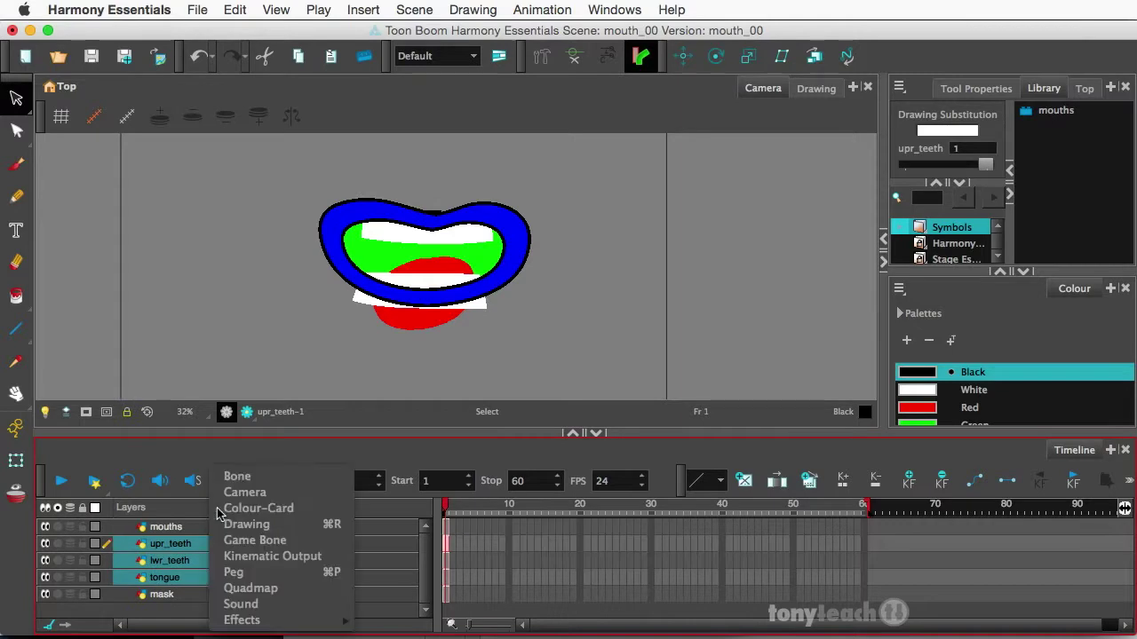
{"action": "mouse_move", "coordinate": [238, 619]}
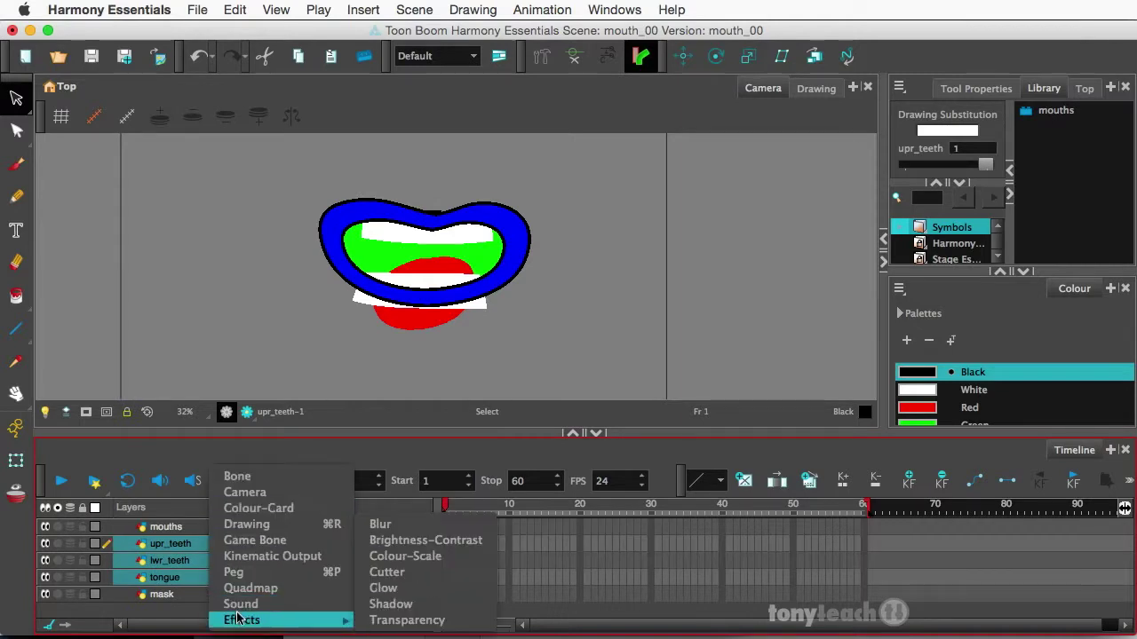
{"action": "left_click", "coordinate": [415, 577]}
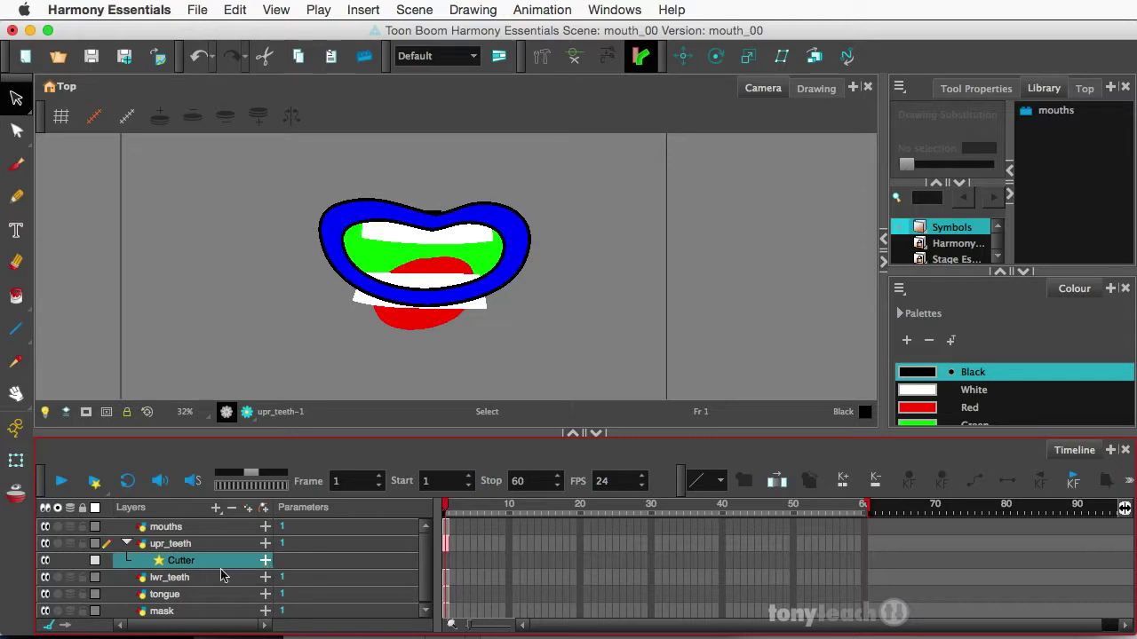
Connect the mask layer to the Cutter's Matte input.
{"action": "left_click", "coordinate": [266, 561]}
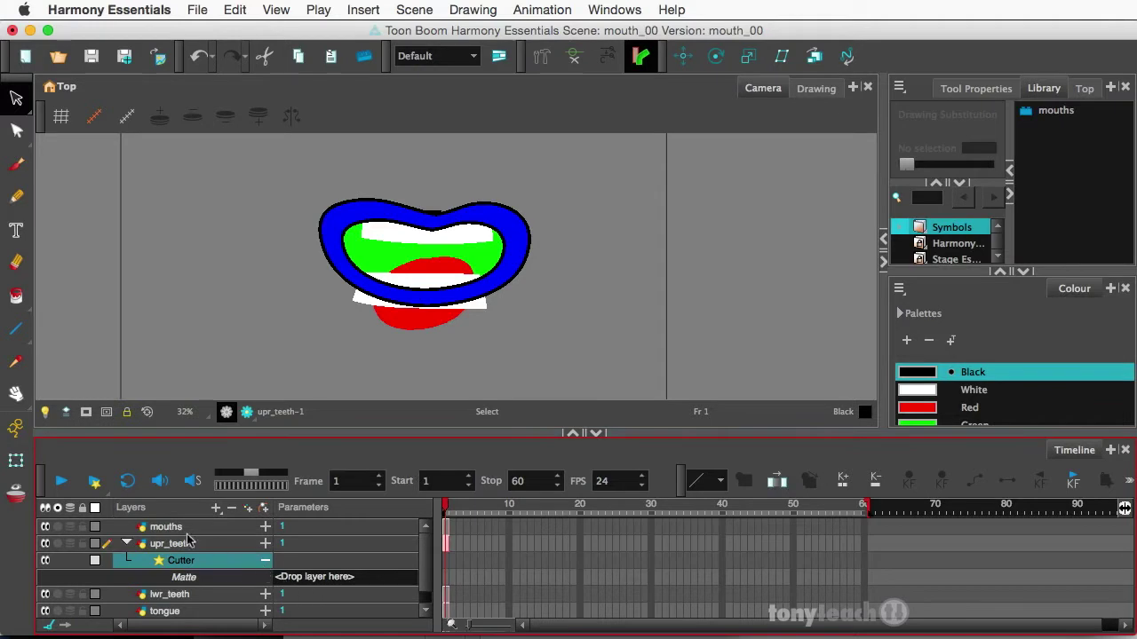
{"action": "scroll", "coordinate": [200, 591], "scroll_direction": "down", "scroll_amount": 1}
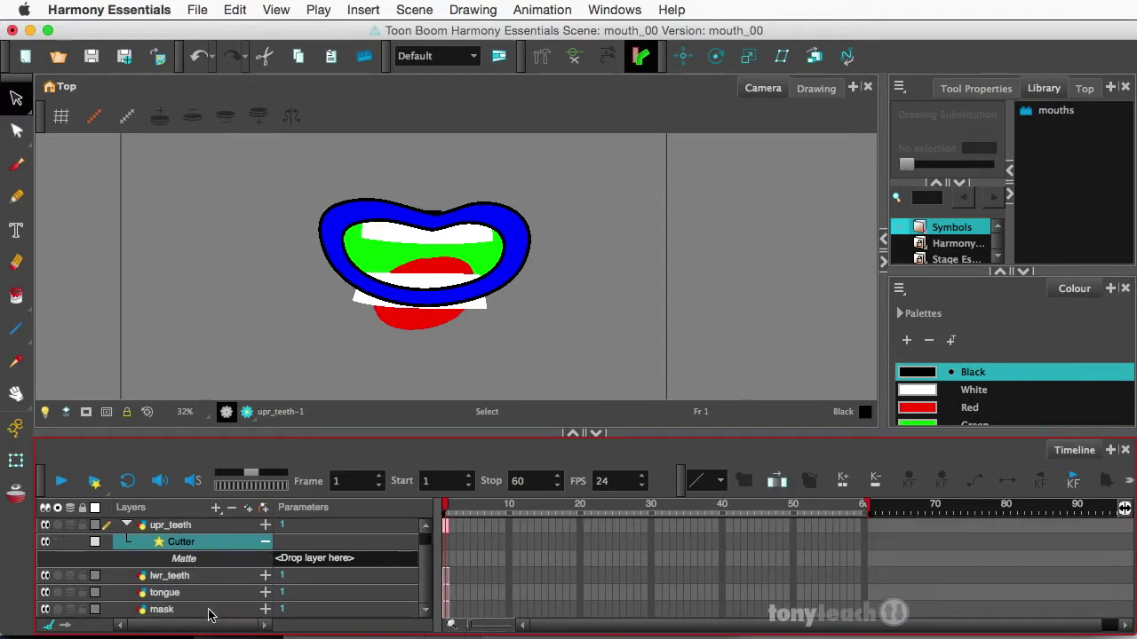
{"action": "left_click_drag", "start_coordinate": [201, 613], "coordinate": [313, 561]}
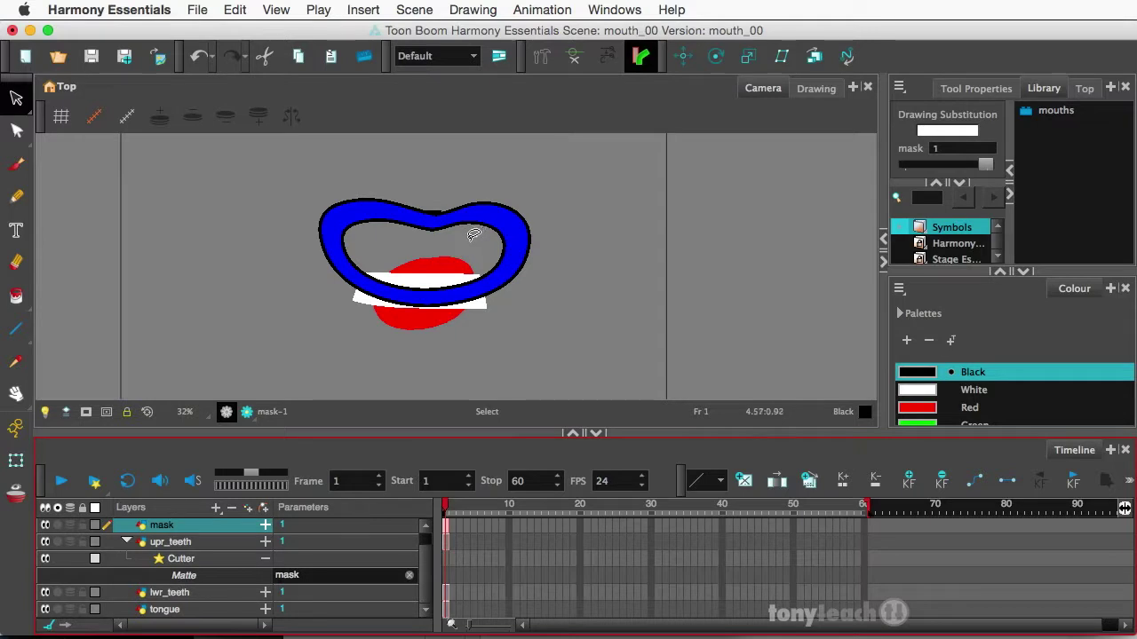
Enable Inverted in the Cutter's Layer Properties.
{"action": "double_click", "coordinate": [182, 559]}
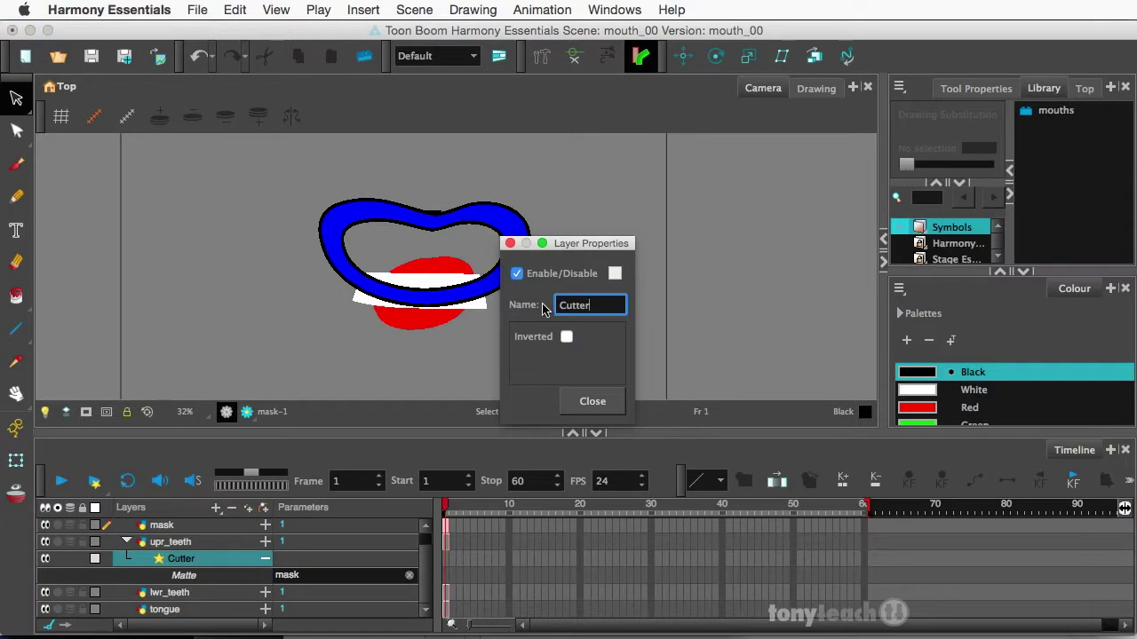
{"action": "left_click", "coordinate": [567, 338]}
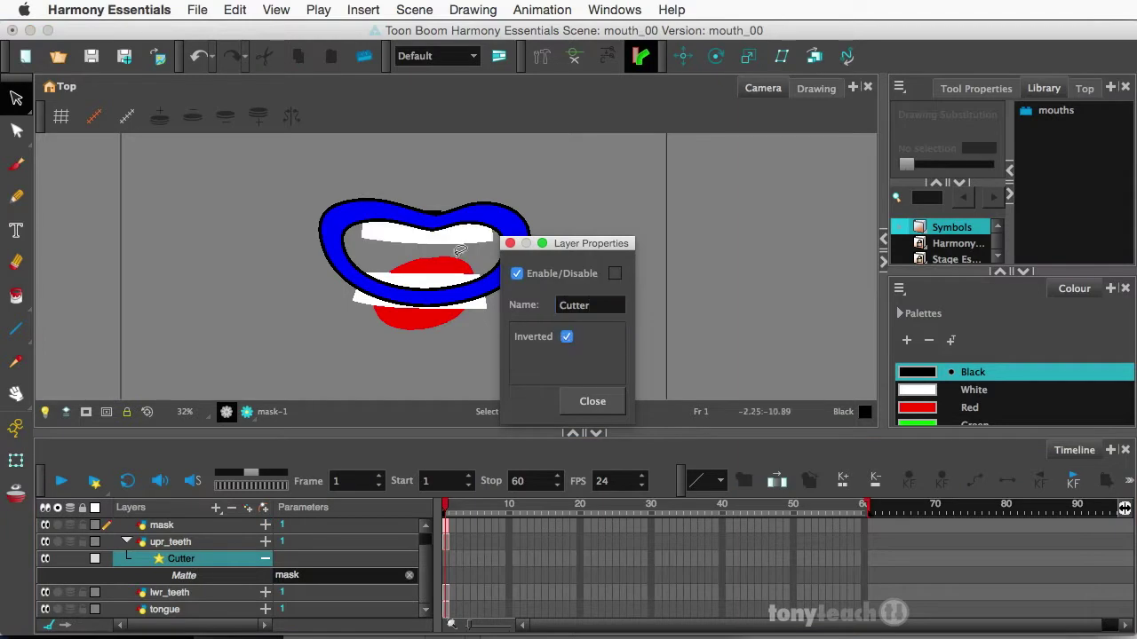
{"action": "left_click", "coordinate": [588, 402]}
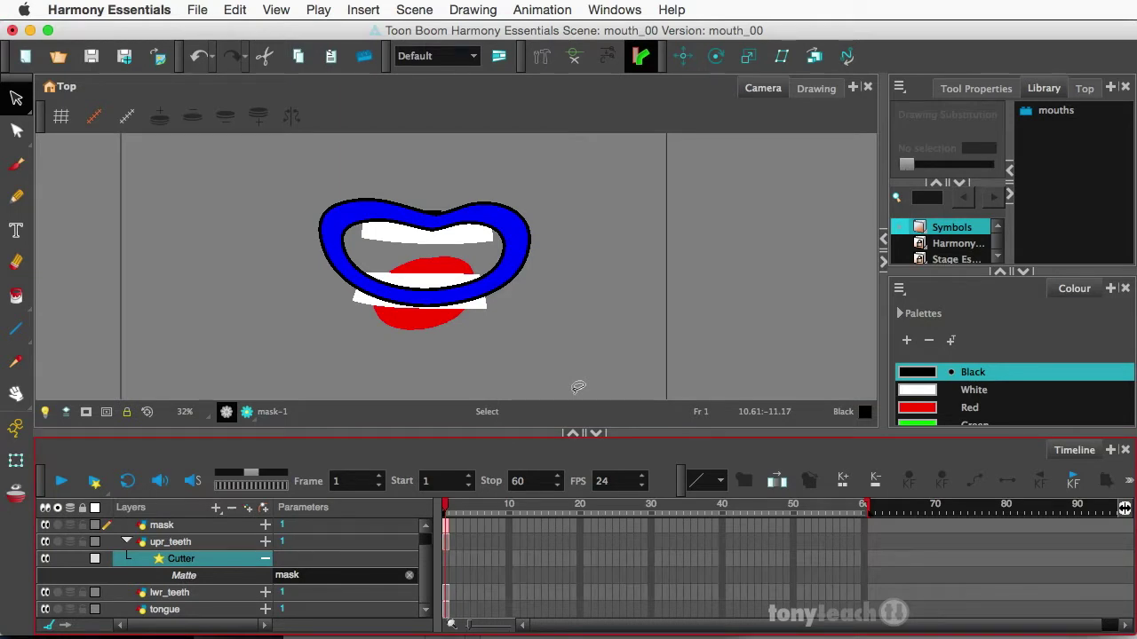
Undo the matte connection and the Cutter layer, then enlarge the timeline.
{"action": "key", "text": "super+z"}
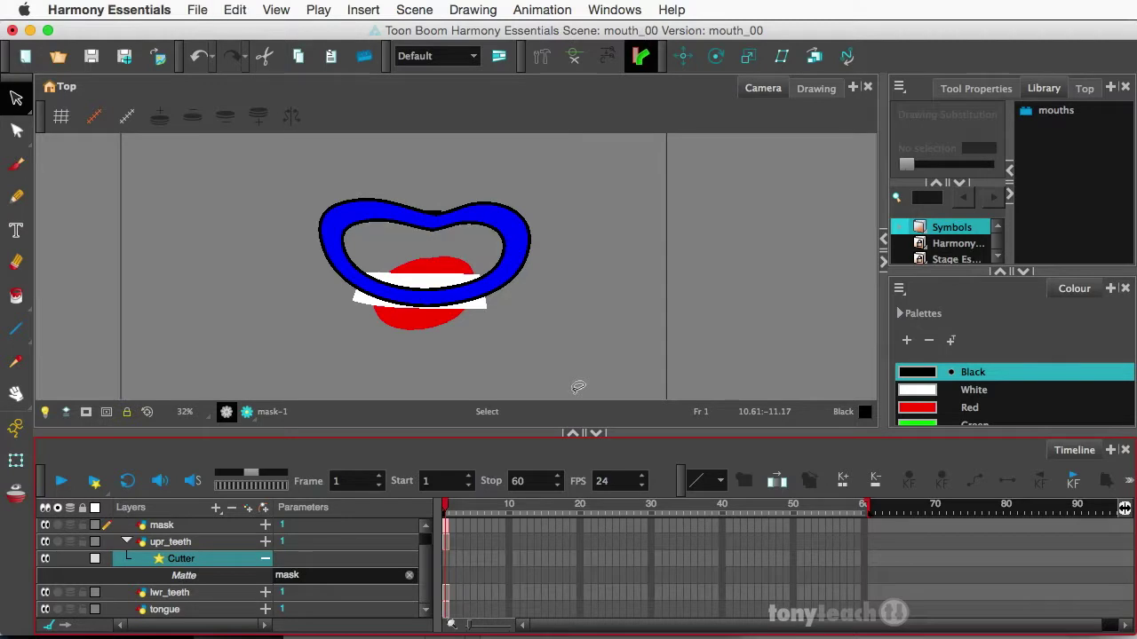
{"action": "key", "text": "super+z"}
{"action": "key", "text": "super+z"}
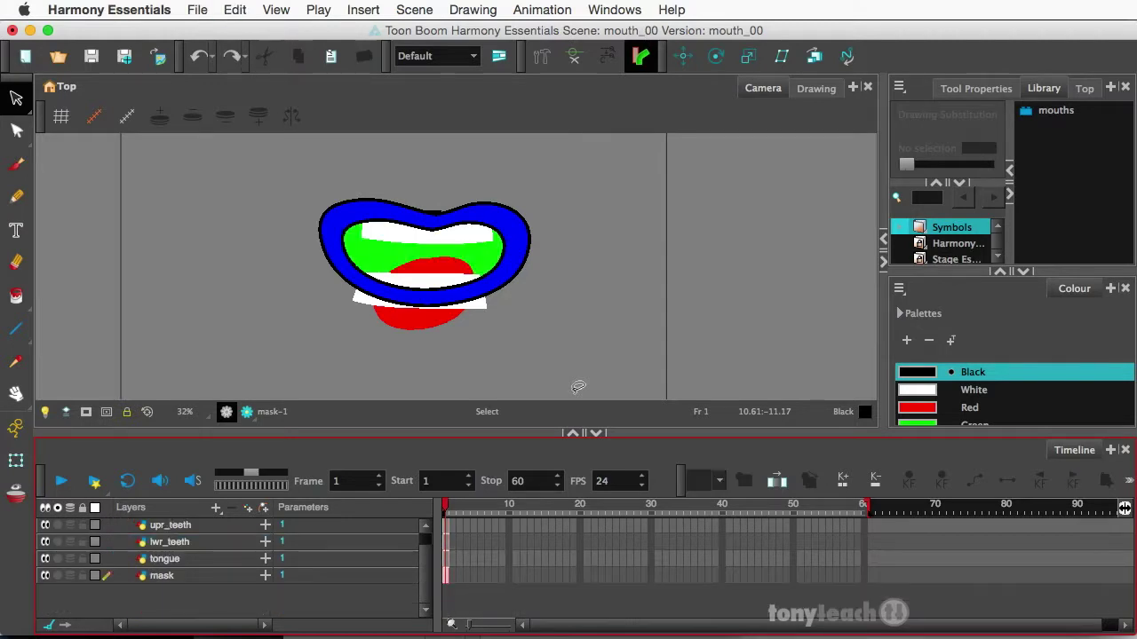
{"action": "scroll", "coordinate": [316, 566], "scroll_direction": "up", "scroll_amount": 1}
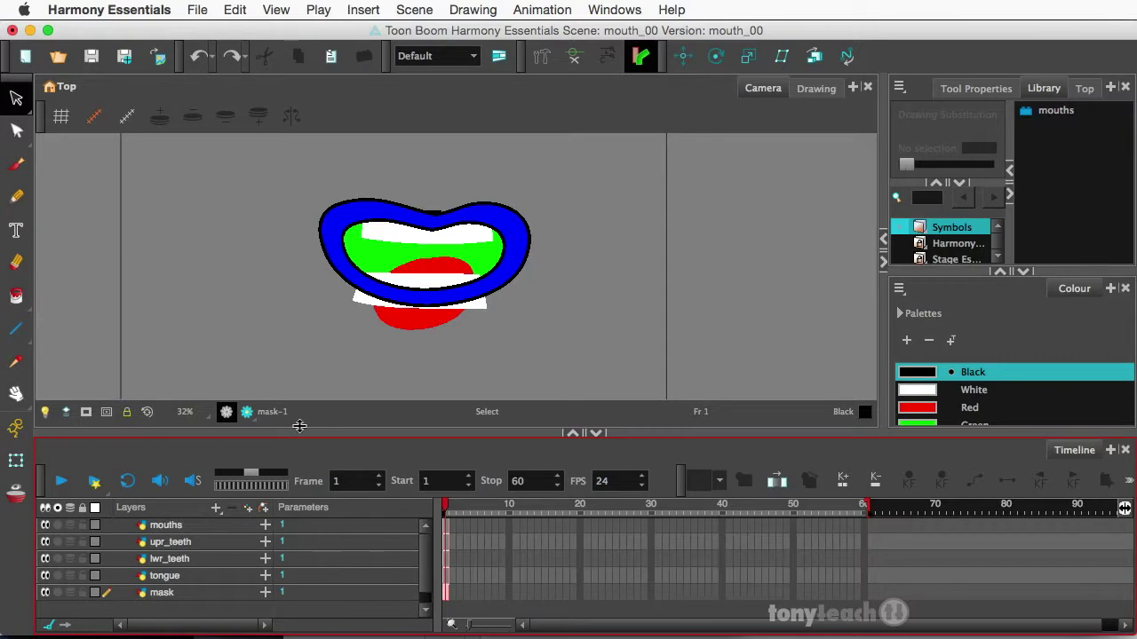
{"action": "left_click_drag", "start_coordinate": [296, 426], "coordinate": [293, 388]}
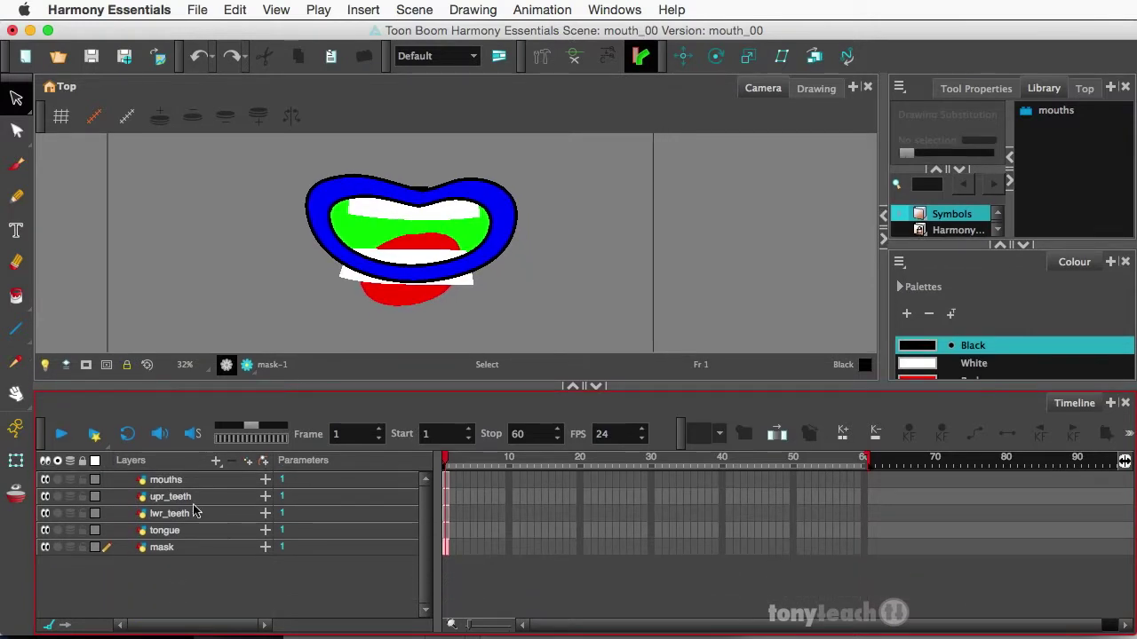
Select upr_teeth, lwr_teeth and tongue and group them with Group Selection.
{"action": "left_click", "coordinate": [192, 498]}
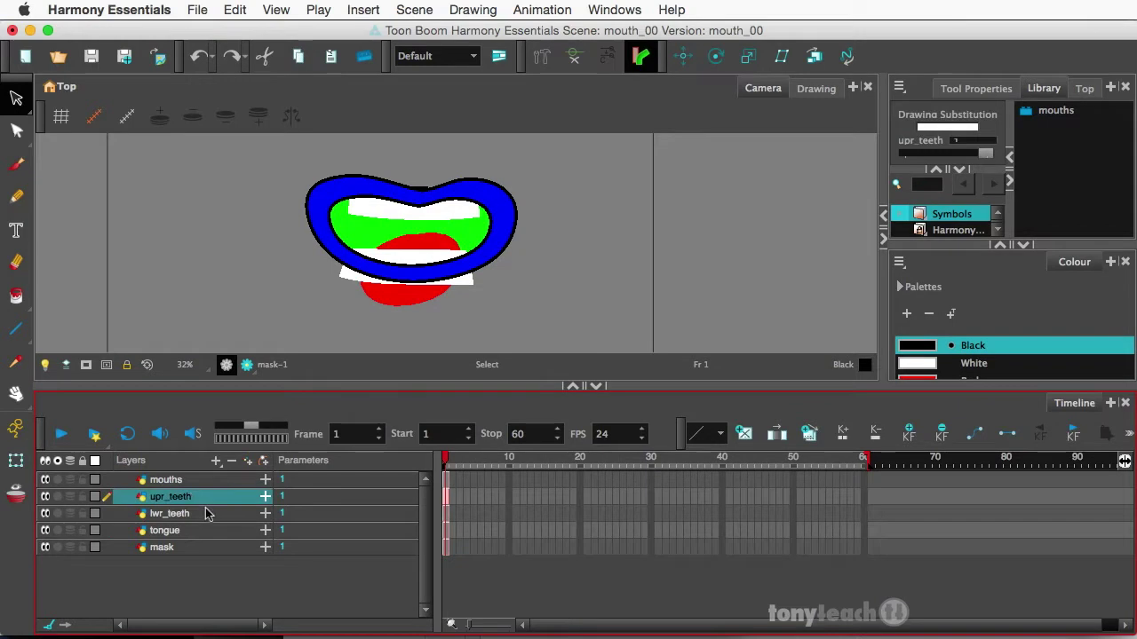
{"action": "left_click", "coordinate": [204, 515], "text": "shift"}
{"action": "left_click", "coordinate": [189, 533], "text": "shift"}
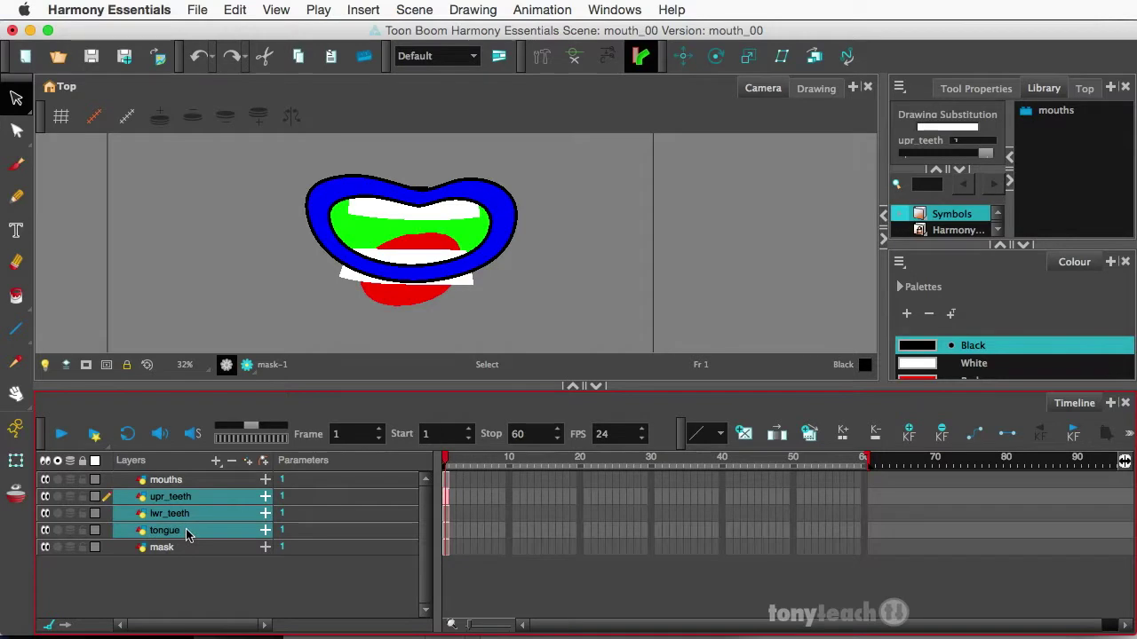
{"action": "right_click", "coordinate": [187, 532]}
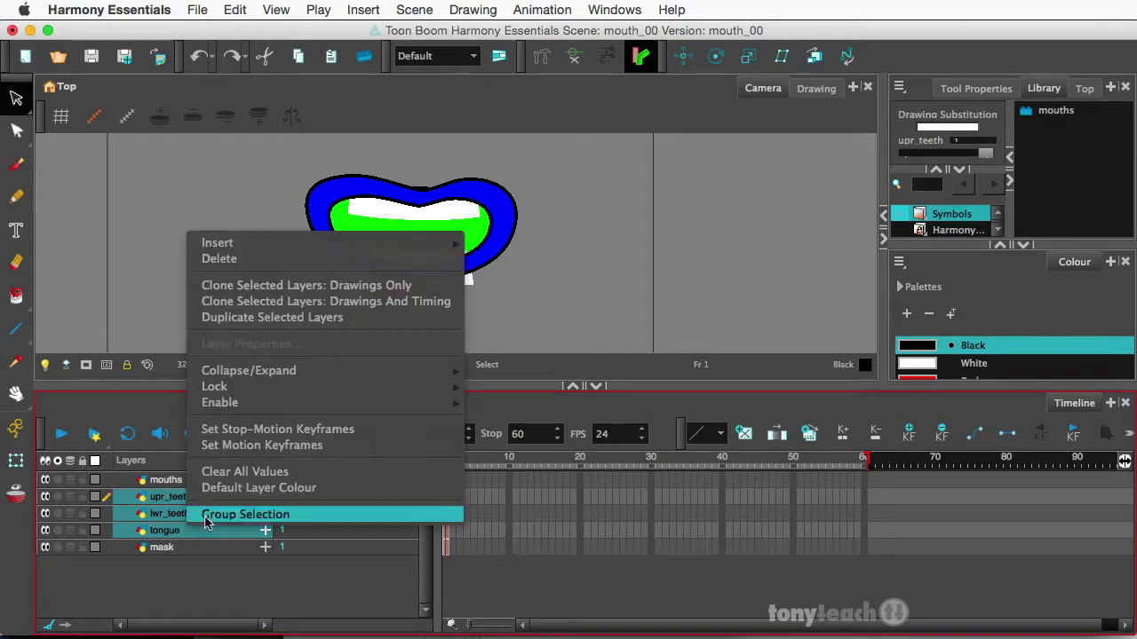
{"action": "left_click", "coordinate": [205, 519]}
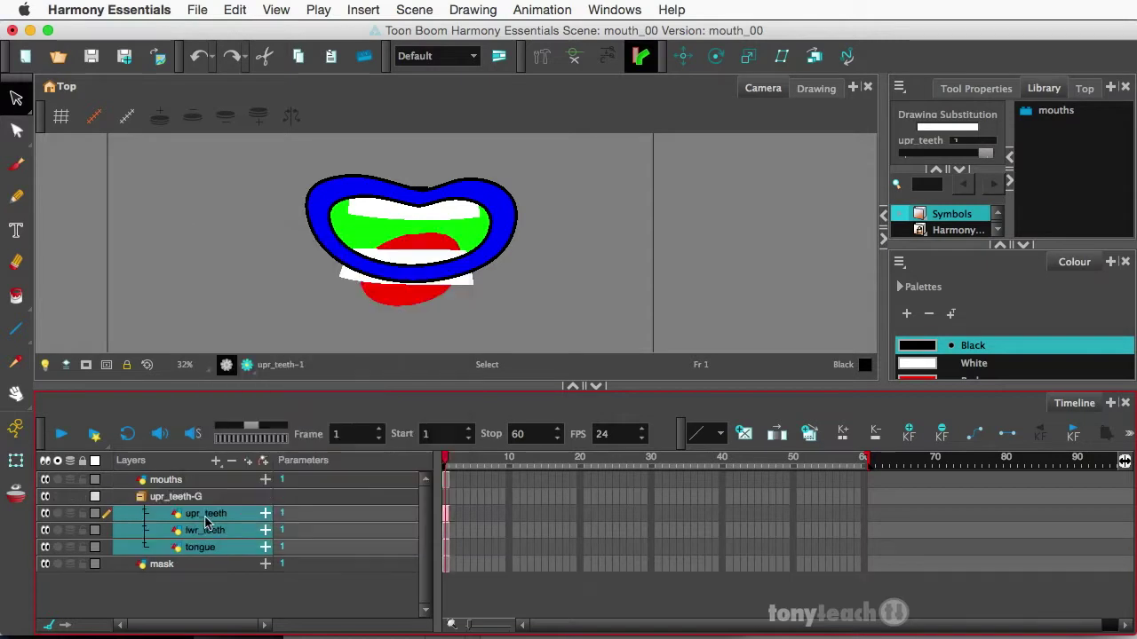
Rename the upr_teeth-G group to inside-G and collapse it.
{"action": "left_click", "coordinate": [186, 500]}
{"action": "double_click", "coordinate": [182, 498]}
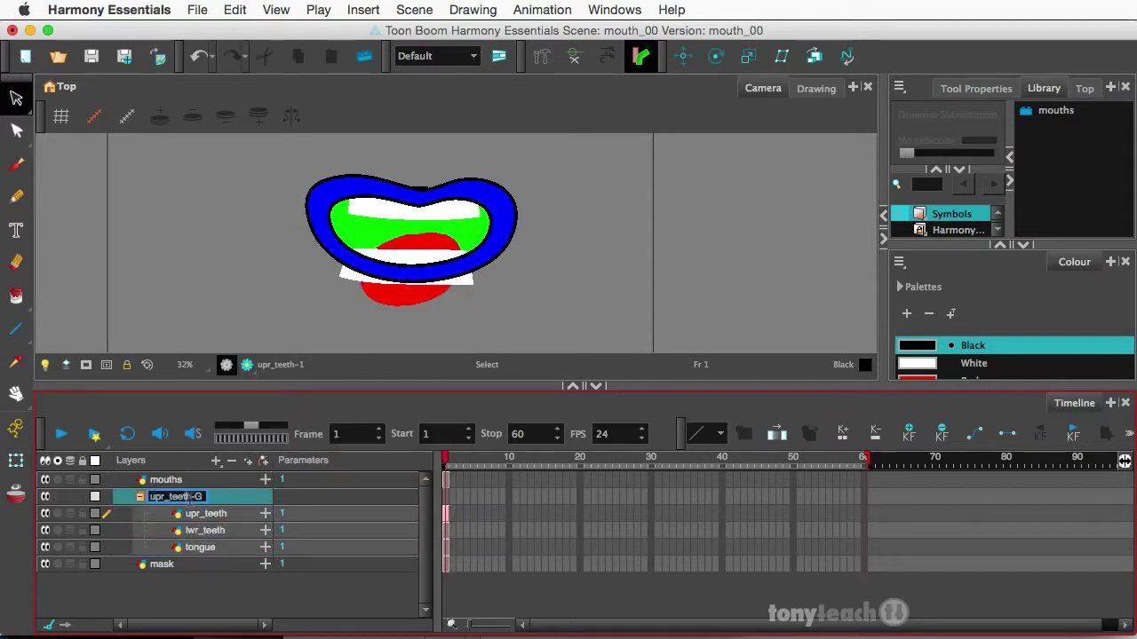
{"action": "left_click_drag", "start_coordinate": [193, 497], "coordinate": [114, 492]}
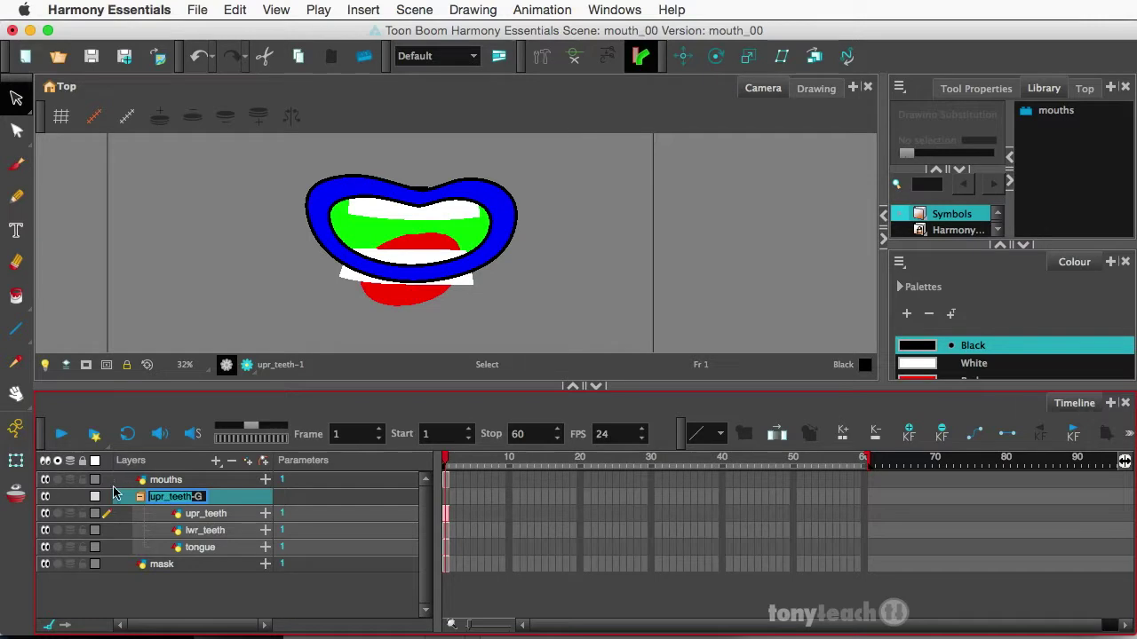
{"action": "type", "text": "inr_mo"}
{"action": "key", "text": "BackSpace"}
{"action": "key", "text": "BackSpace"}
{"action": "key", "text": "BackSpace"}
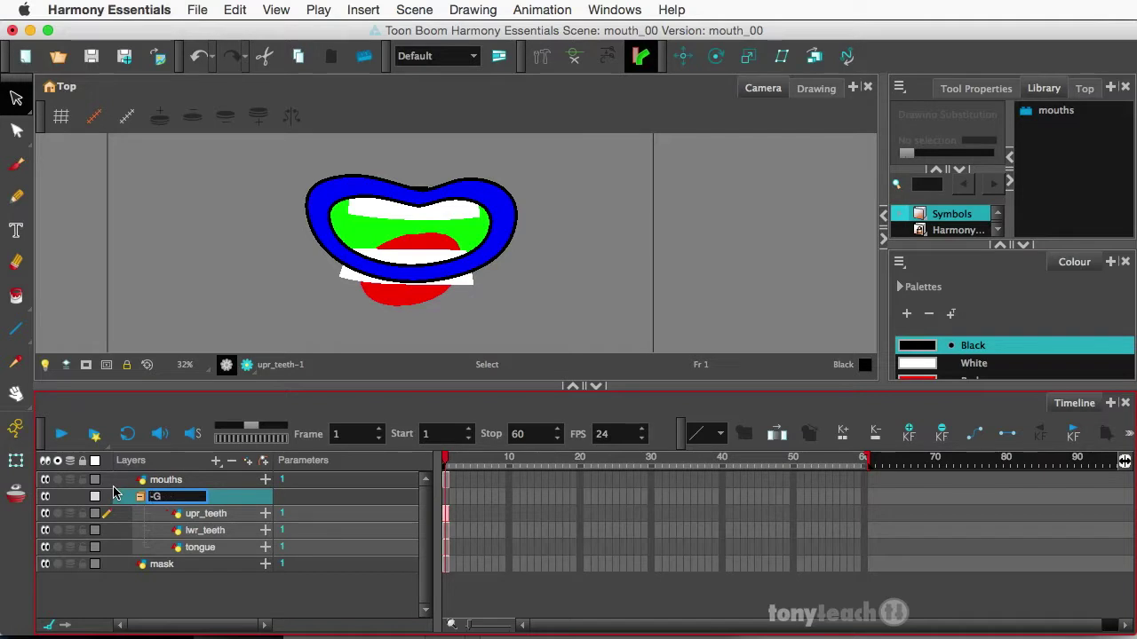
{"action": "type", "text": "inside"}
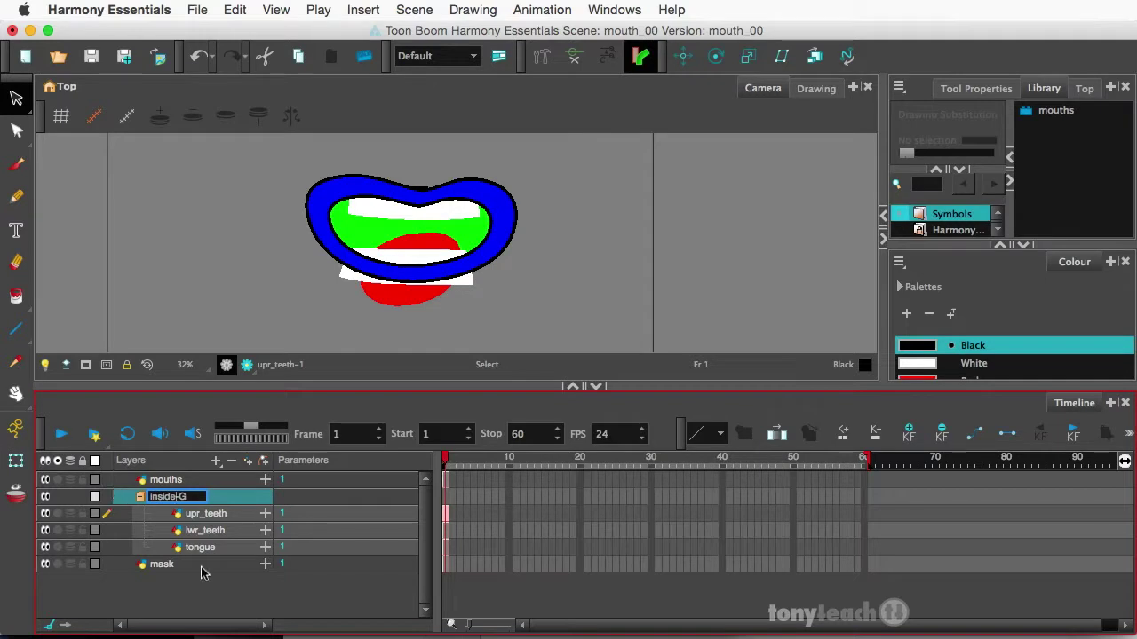
{"action": "left_click", "coordinate": [139, 500]}
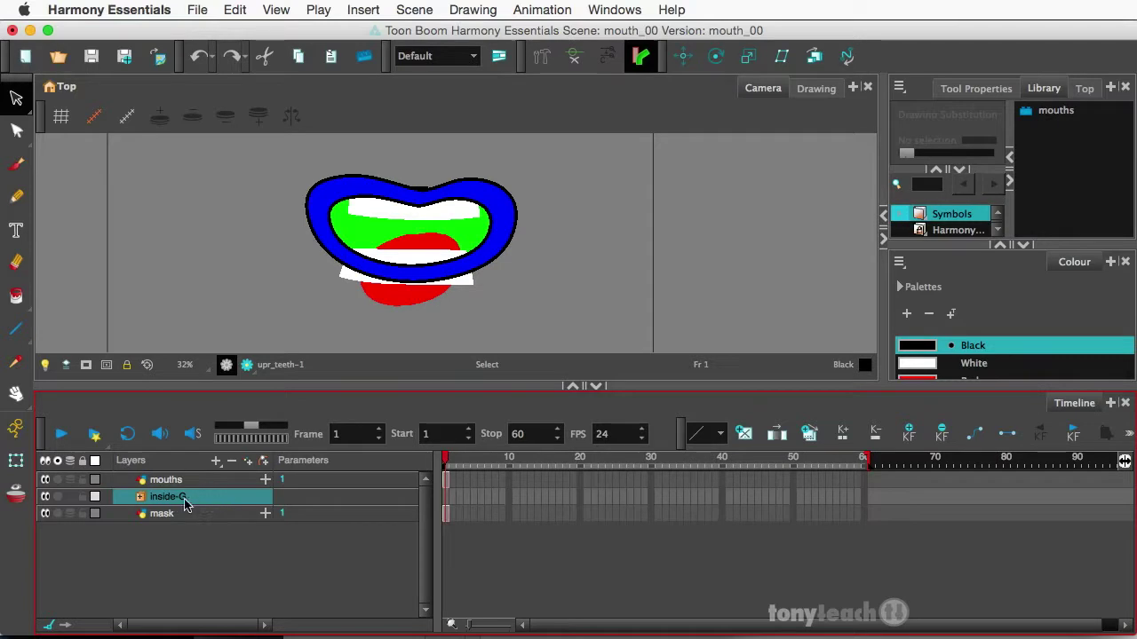
Add a Cutter effect layer inside the inside-G group.
{"action": "left_click", "coordinate": [217, 462]}
{"action": "mouse_move", "coordinate": [245, 619]}
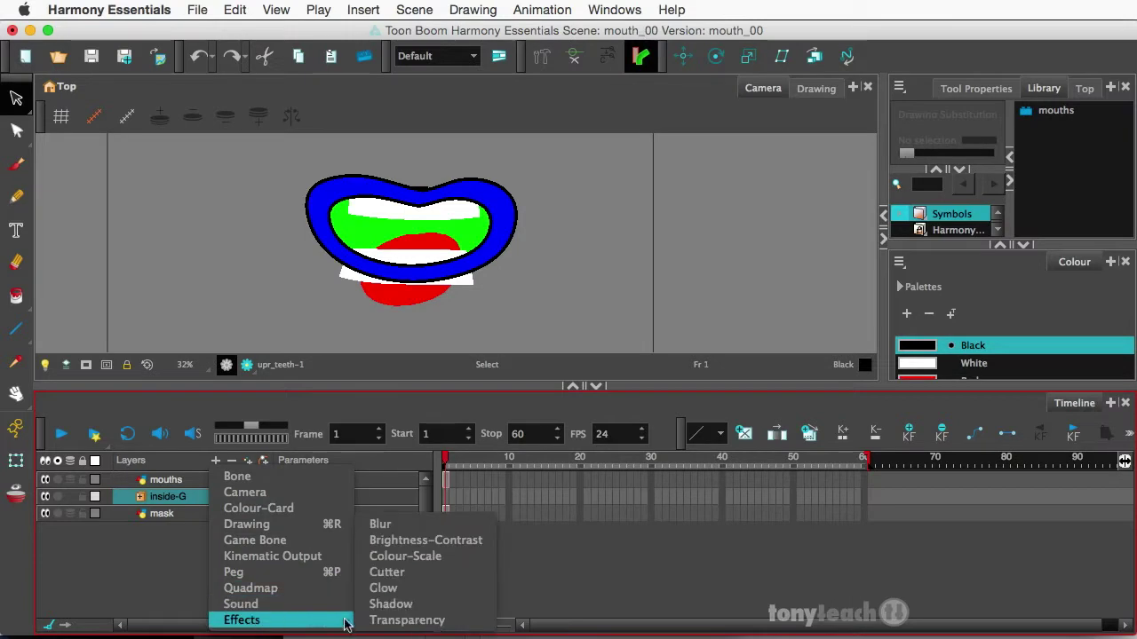
{"action": "left_click", "coordinate": [387, 572]}
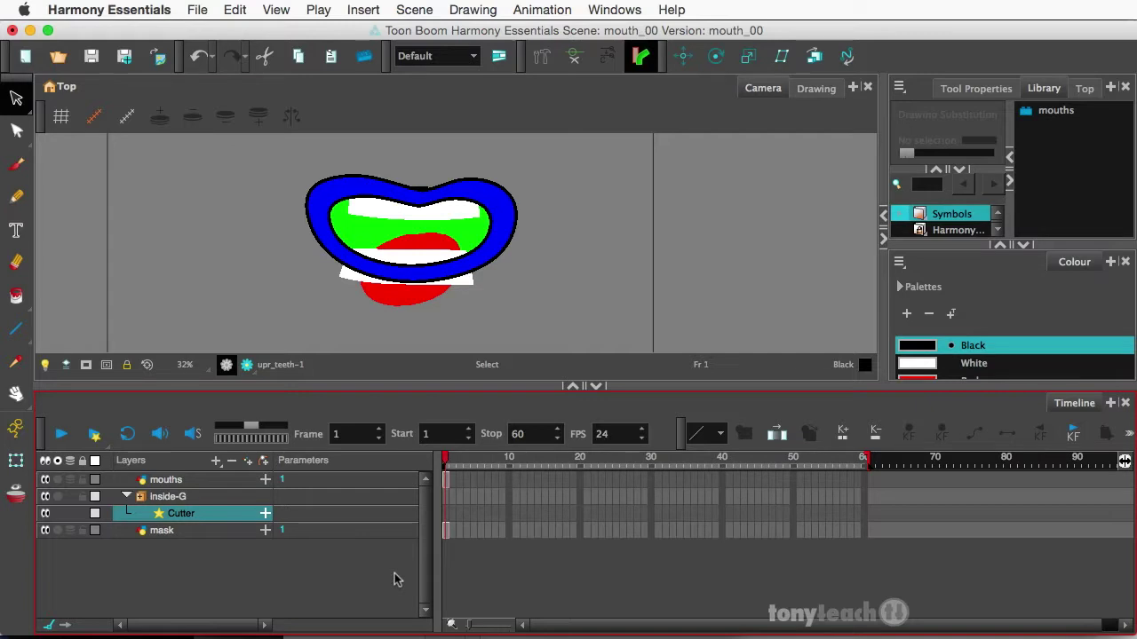
Connect the mask layer to the Cutter's Matte input.
{"action": "left_click", "coordinate": [265, 515]}
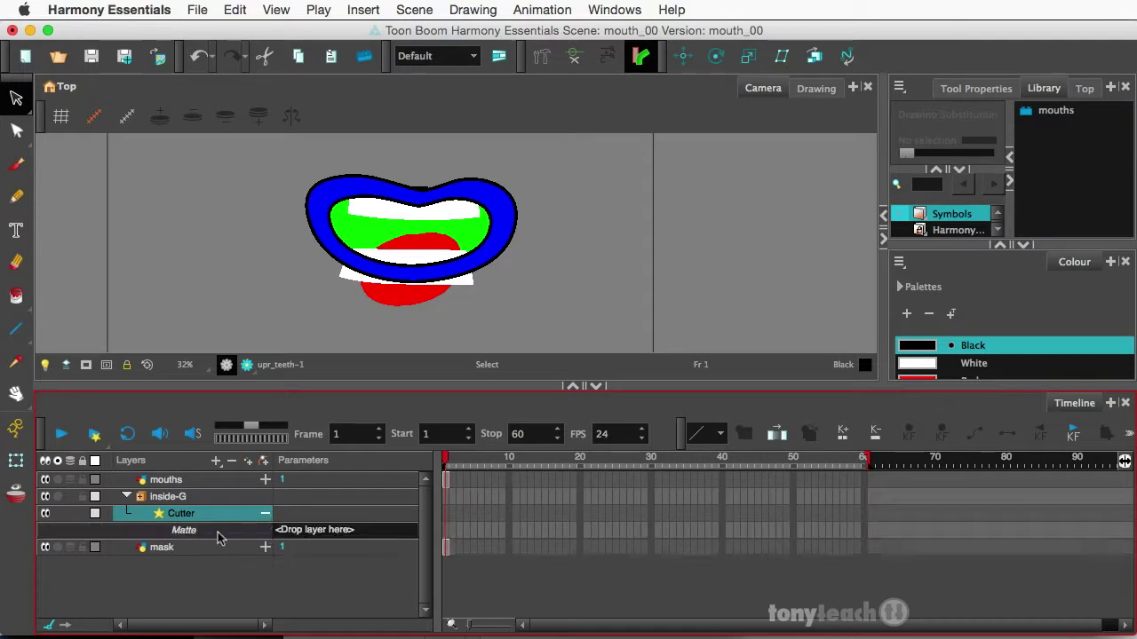
{"action": "left_click", "coordinate": [155, 549]}
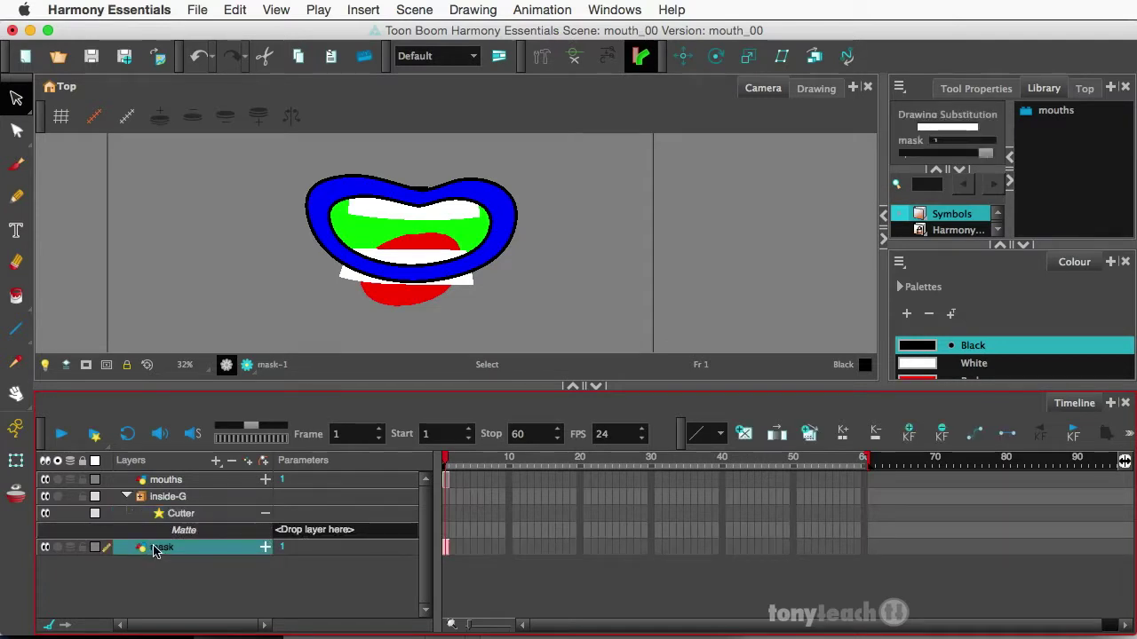
{"action": "left_click_drag", "start_coordinate": [157, 551], "coordinate": [306, 530]}
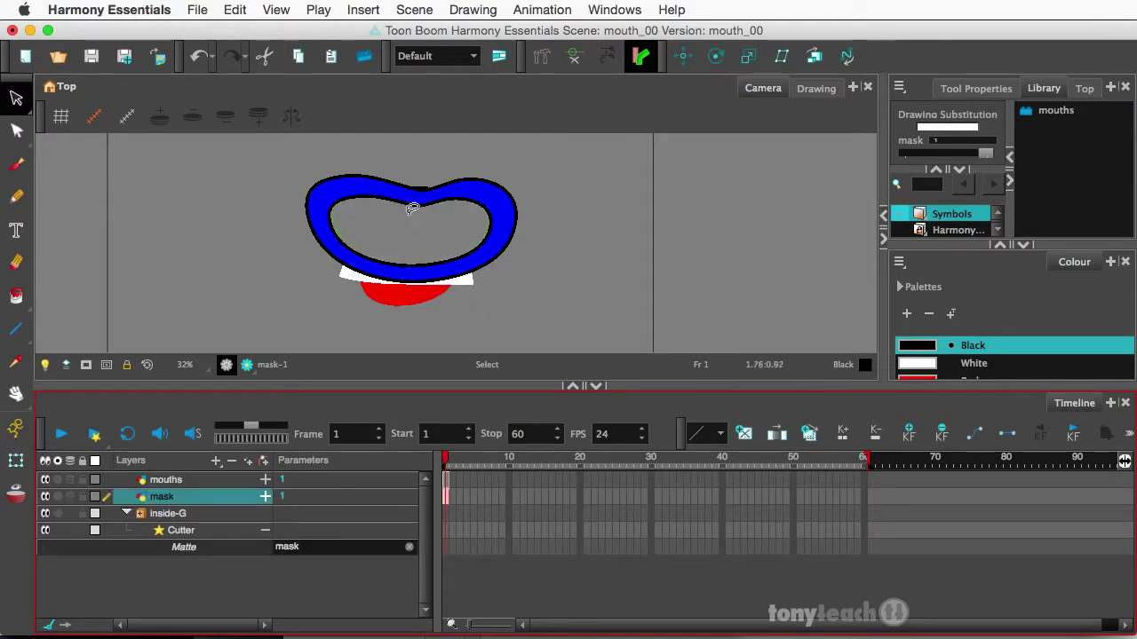
Turn on Inverted in the Cutter's layer properties so the teeth and tongue show inside the mouth.
{"action": "double_click", "coordinate": [165, 533]}
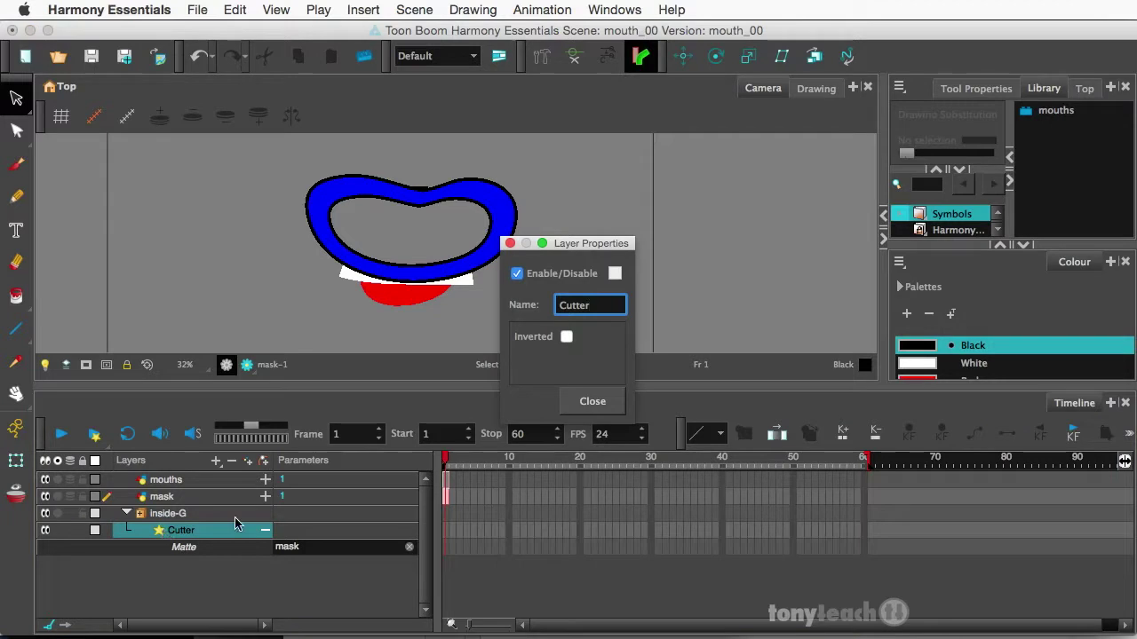
{"action": "left_click", "coordinate": [566, 337]}
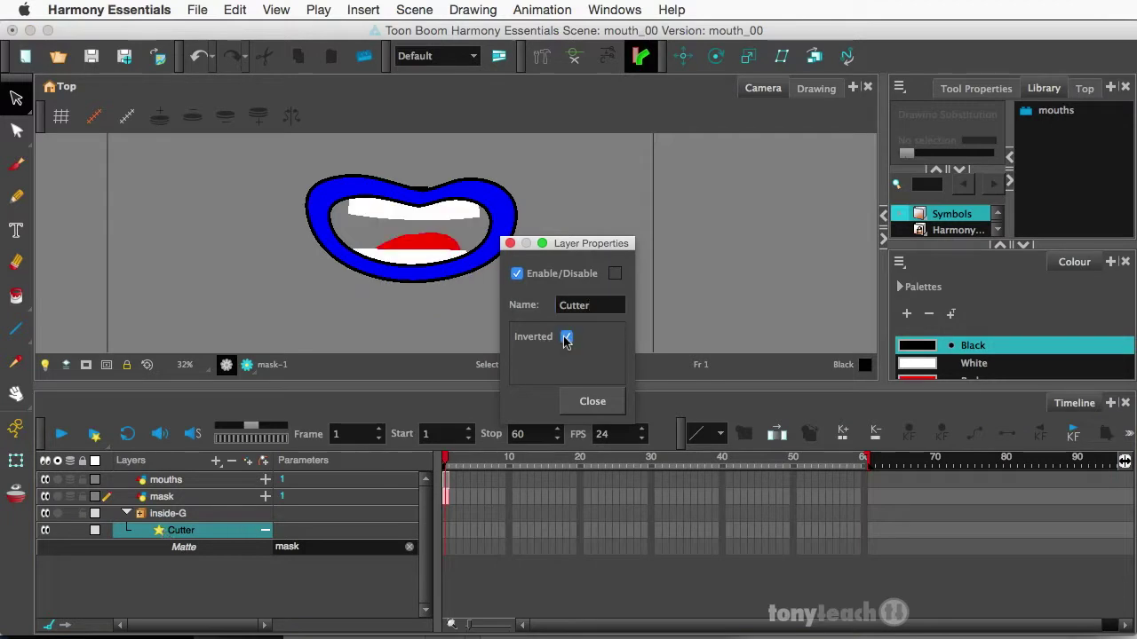
{"action": "left_click", "coordinate": [590, 401]}
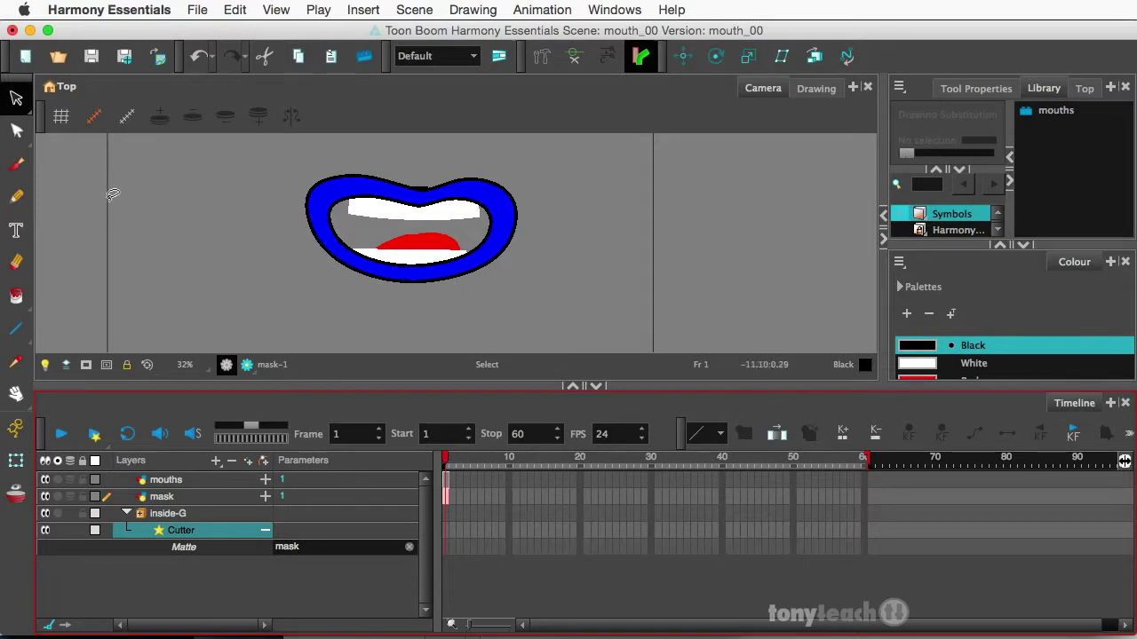
Shift the upper teeth drawing slightly within the mouth.
{"action": "left_click", "coordinate": [126, 513]}
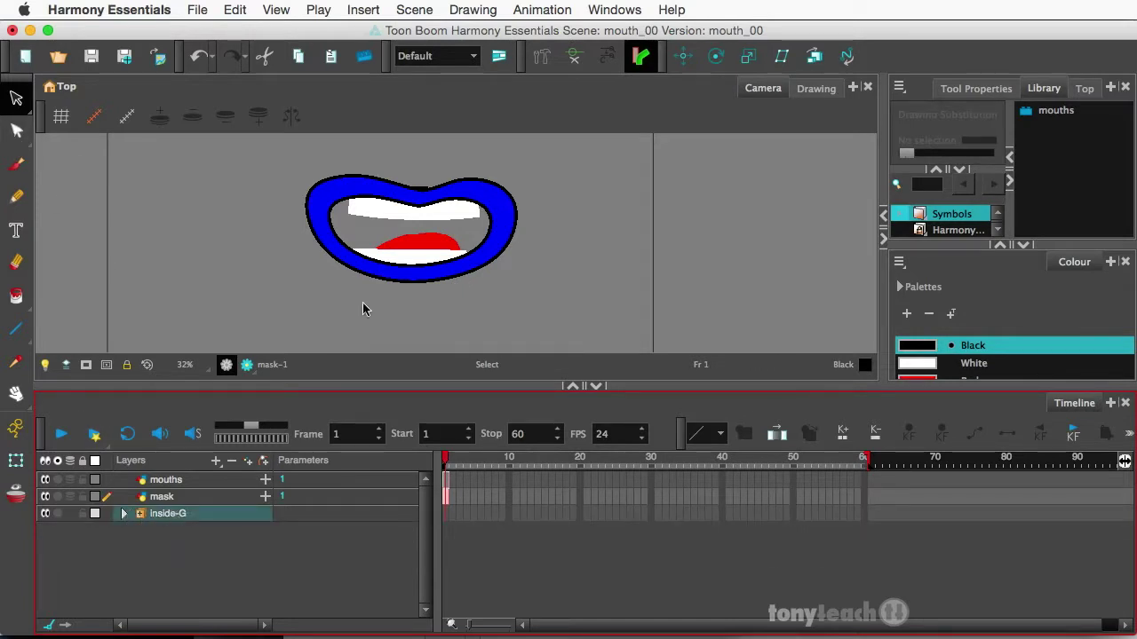
{"action": "left_click", "coordinate": [491, 279]}
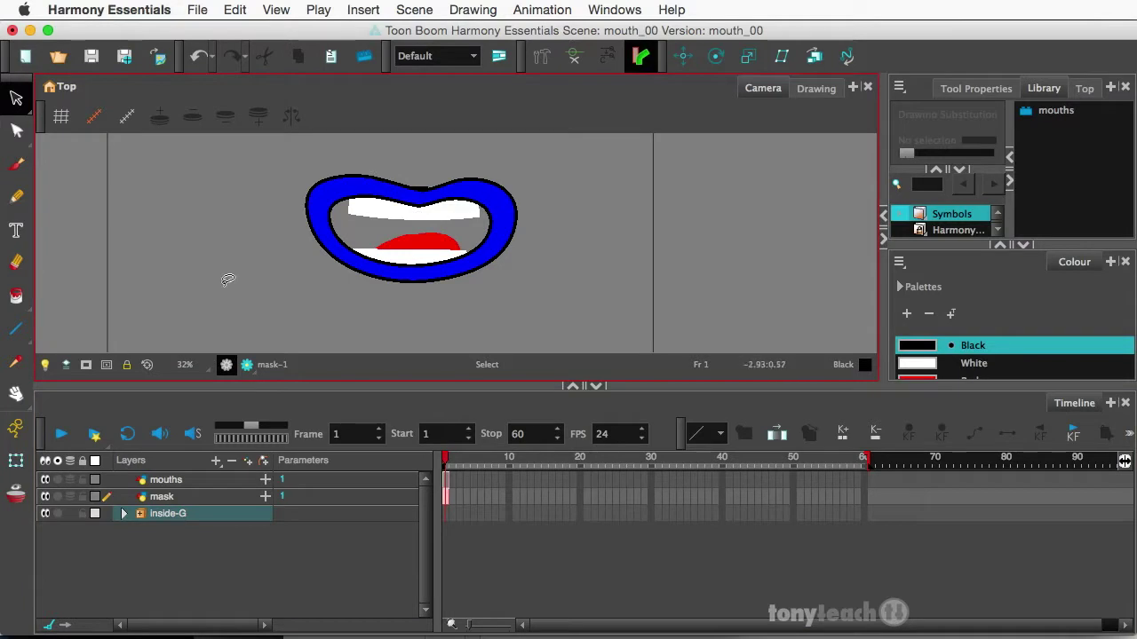
{"action": "left_click", "coordinate": [129, 515]}
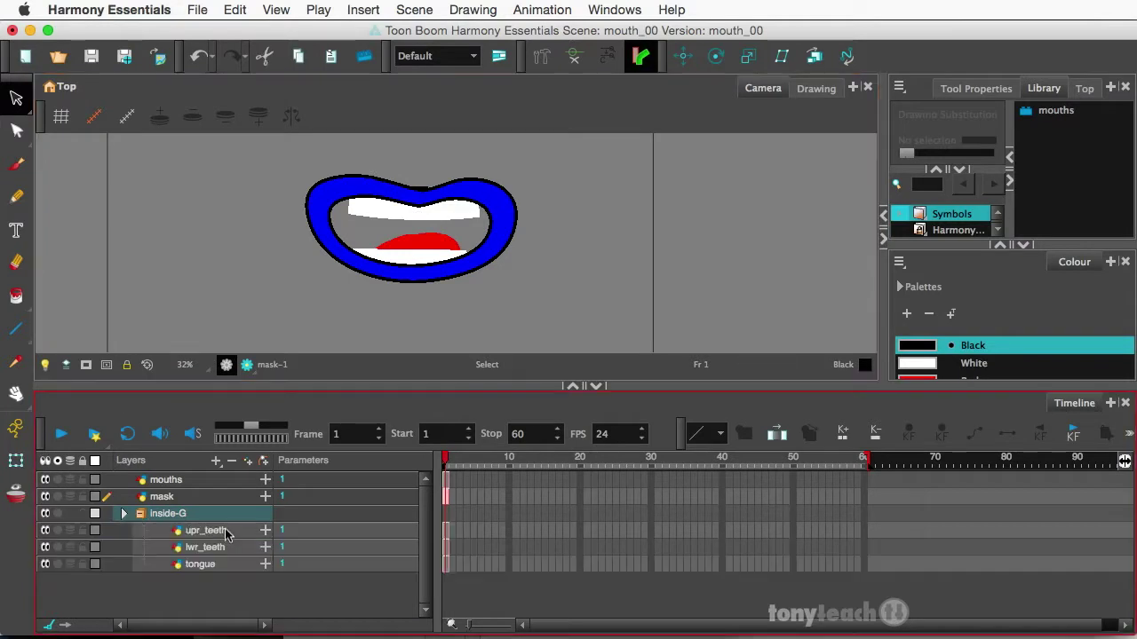
{"action": "left_click", "coordinate": [227, 533]}
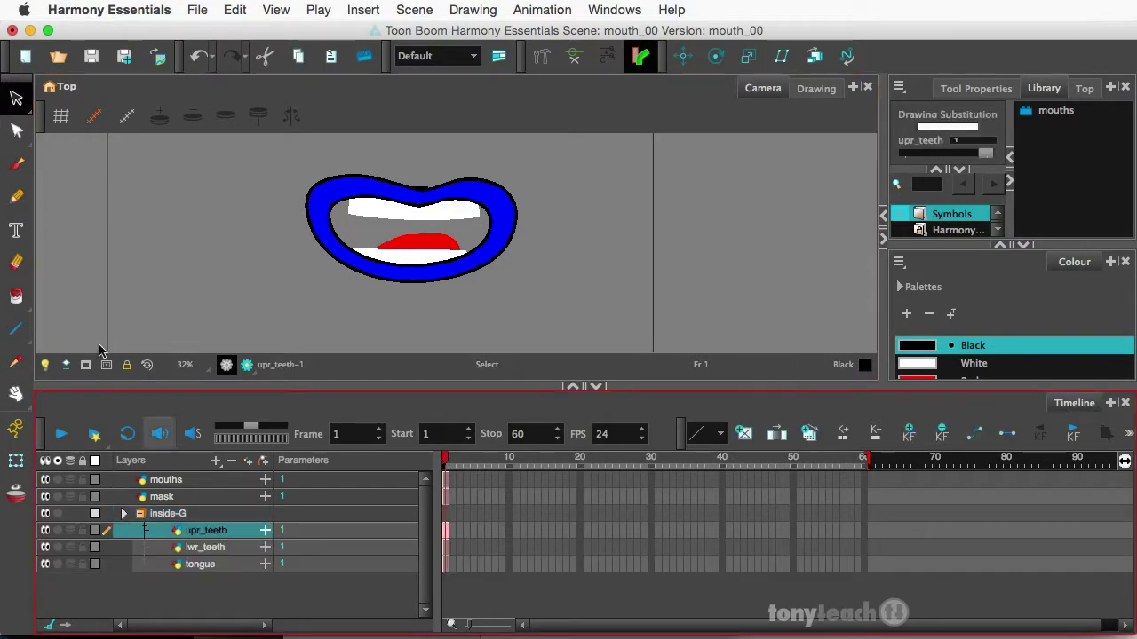
{"action": "left_click", "coordinate": [371, 209]}
{"action": "mouse_move", "coordinate": [372, 208]}
{"action": "left_mouse_down"}
{"action": "mouse_move", "coordinate": [380, 222]}
{"action": "mouse_move", "coordinate": [398, 193]}
{"action": "mouse_move", "coordinate": [399, 206]}
{"action": "left_mouse_up"}
{"action": "left_click", "coordinate": [415, 236]}
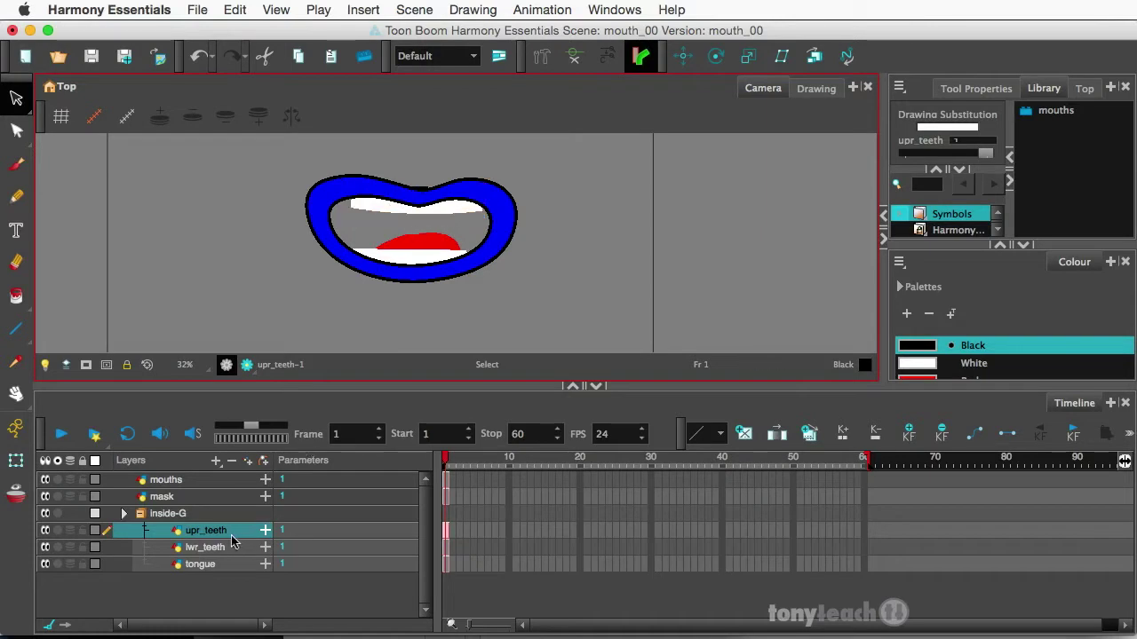
Move the tongue up inside the mouth and rotate it to sit level.
{"action": "left_click", "coordinate": [210, 561]}
{"action": "left_click", "coordinate": [430, 241]}
{"action": "left_click_drag", "start_coordinate": [430, 241], "coordinate": [425, 227]}
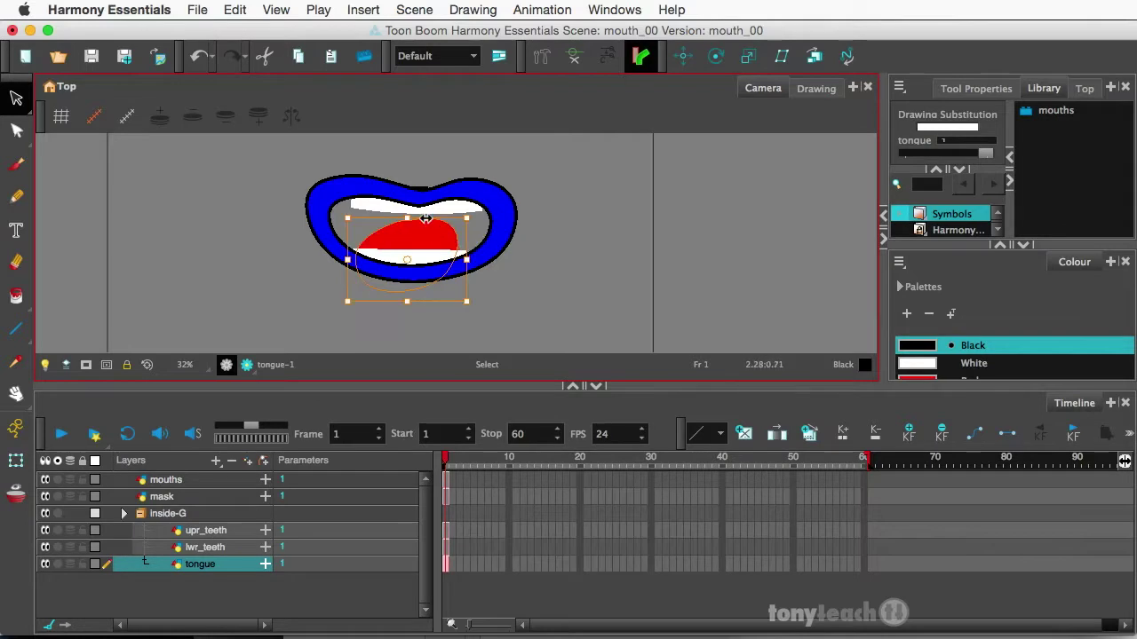
{"action": "left_click_drag", "start_coordinate": [479, 211], "coordinate": [501, 219]}
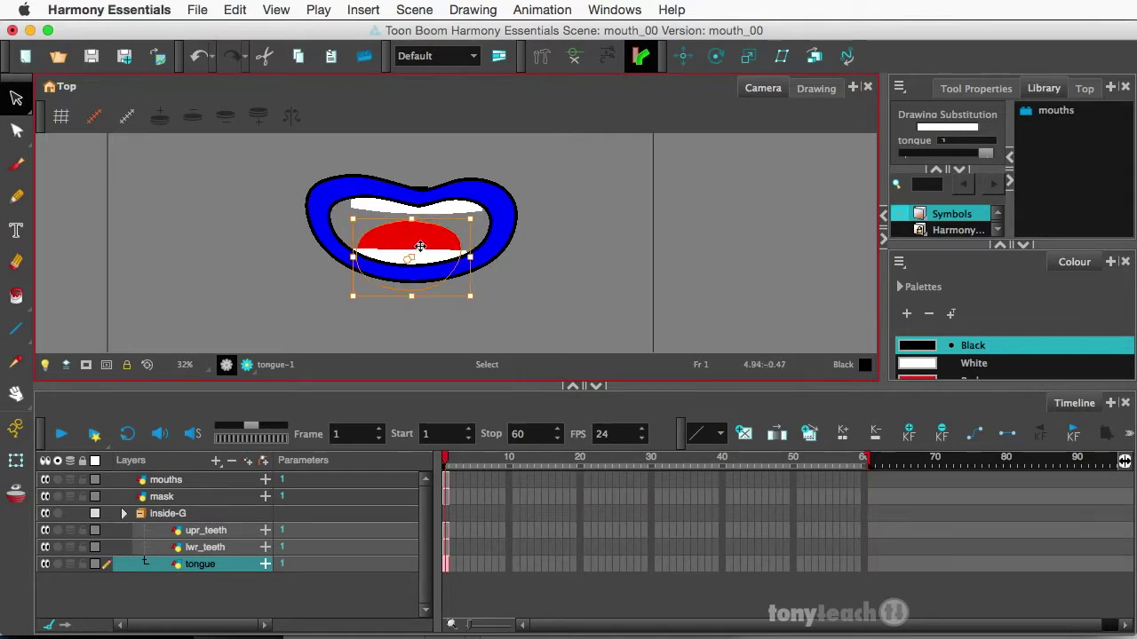
{"action": "left_click_drag", "start_coordinate": [421, 249], "coordinate": [419, 261]}
{"action": "left_click", "coordinate": [549, 255]}
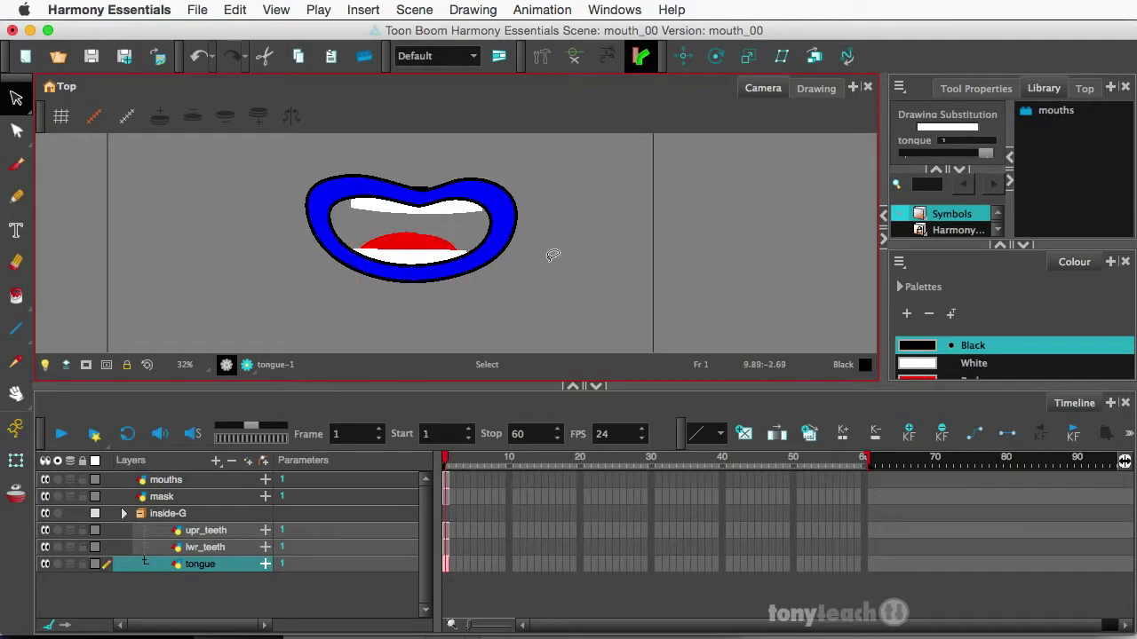
Raise the lower teeth drawing slightly.
{"action": "left_click", "coordinate": [225, 549]}
{"action": "left_click", "coordinate": [424, 257]}
{"action": "left_click_drag", "start_coordinate": [424, 257], "coordinate": [425, 251]}
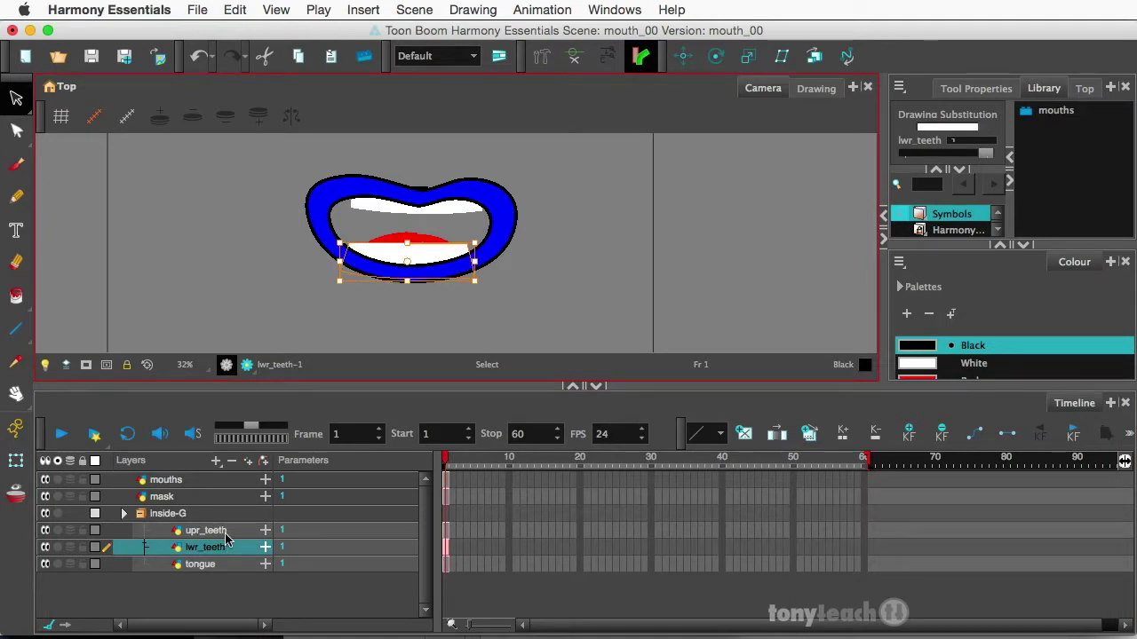
Narrow the tongue by pulling its sides inward and make it taller.
{"action": "left_click", "coordinate": [214, 566]}
{"action": "left_click", "coordinate": [410, 229]}
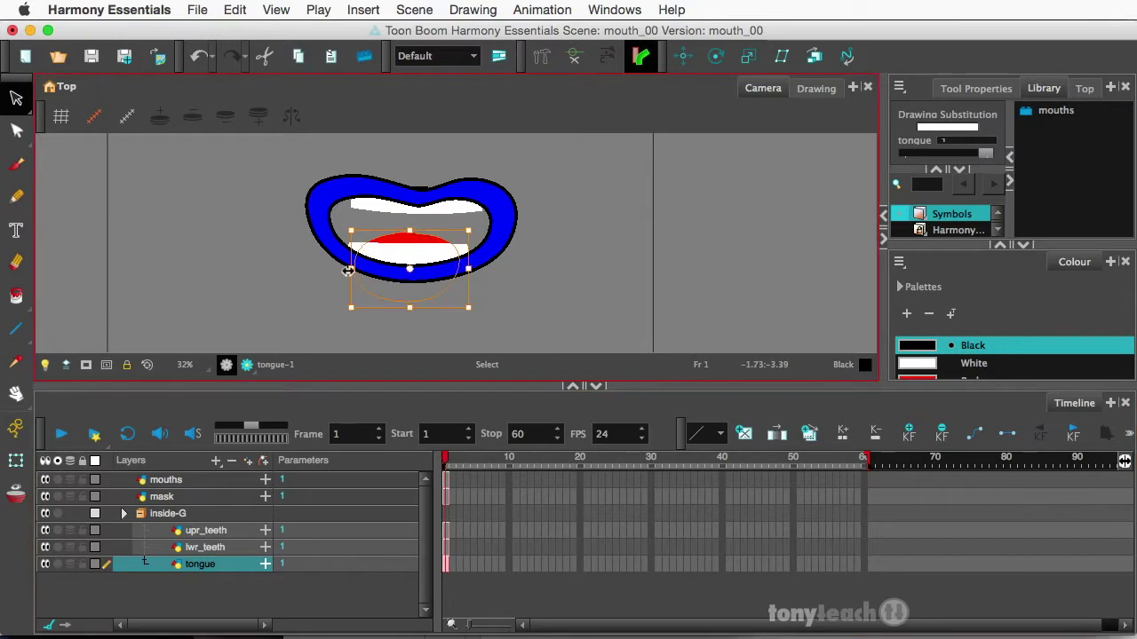
{"action": "left_click_drag", "start_coordinate": [348, 271], "coordinate": [364, 266]}
{"action": "mouse_move", "coordinate": [468, 269]}
{"action": "left_mouse_down"}
{"action": "mouse_move", "coordinate": [435, 268]}
{"action": "mouse_move", "coordinate": [413, 213]}
{"action": "left_mouse_up"}
{"action": "left_click", "coordinate": [586, 198]}
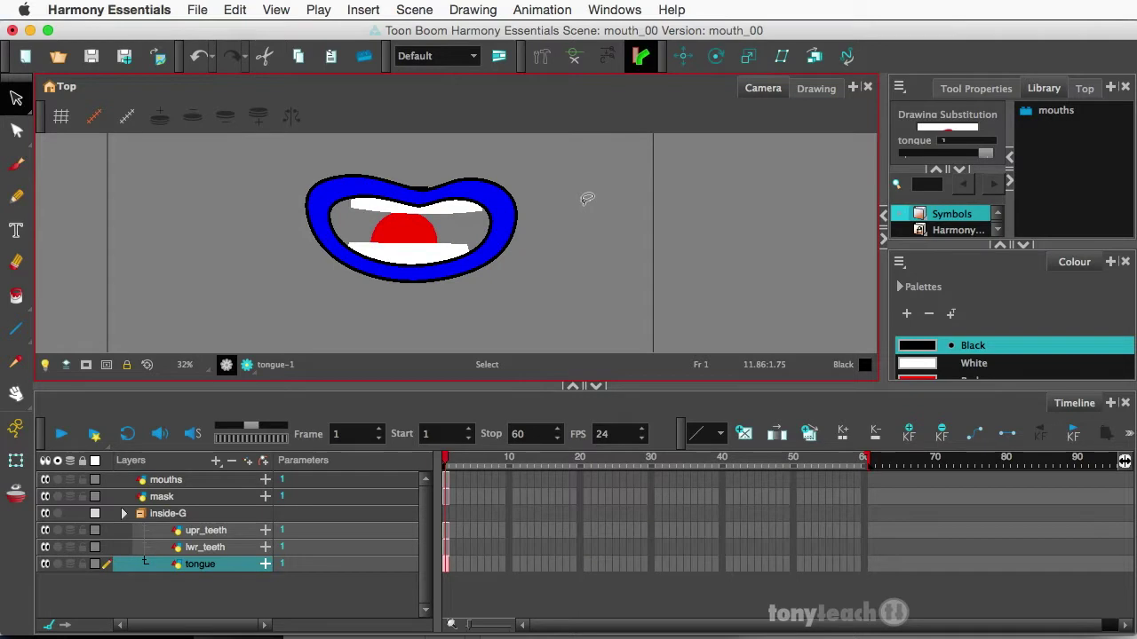